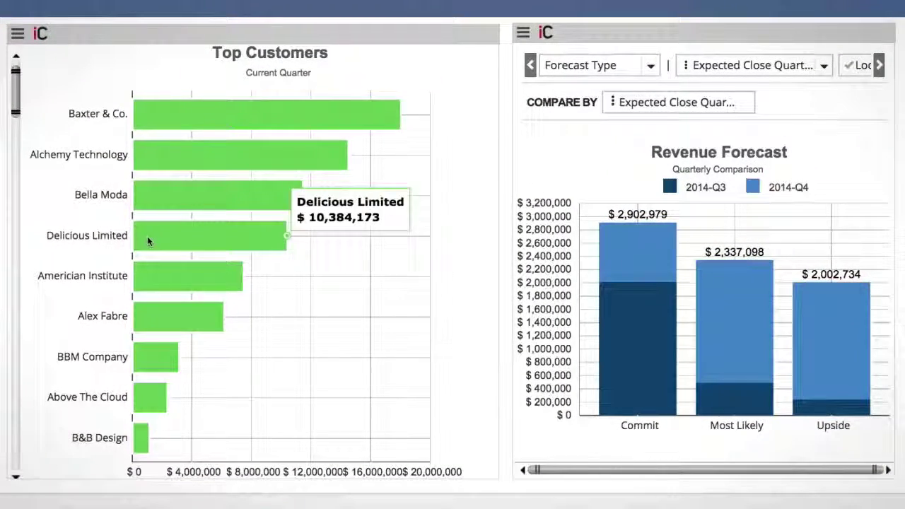
Inspect the Revenue by SourceAccount bars and bring up the Partner filter choices
mouse_move(163, 281)
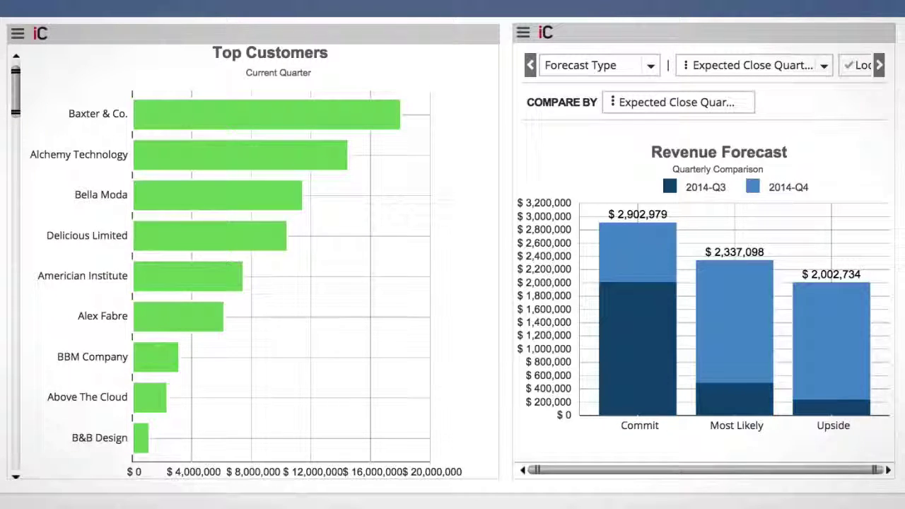
mouse_move(734, 261)
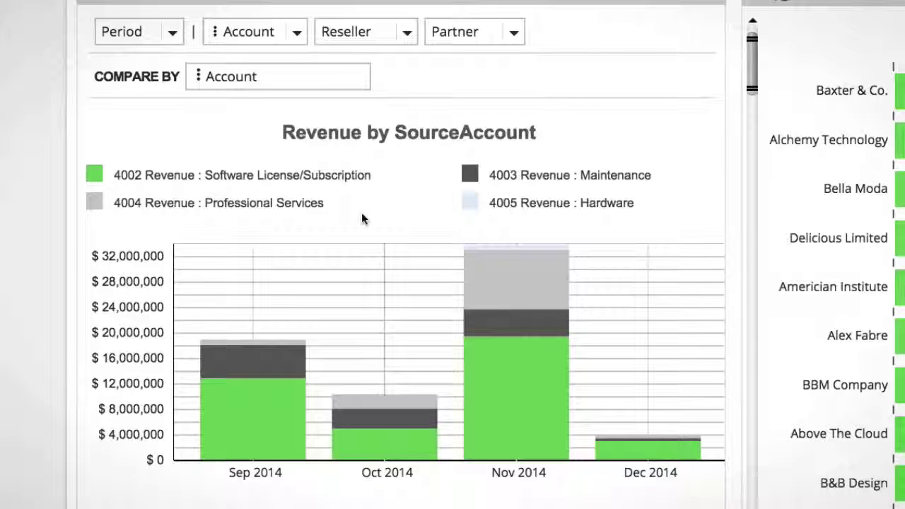
mouse_move(497, 433)
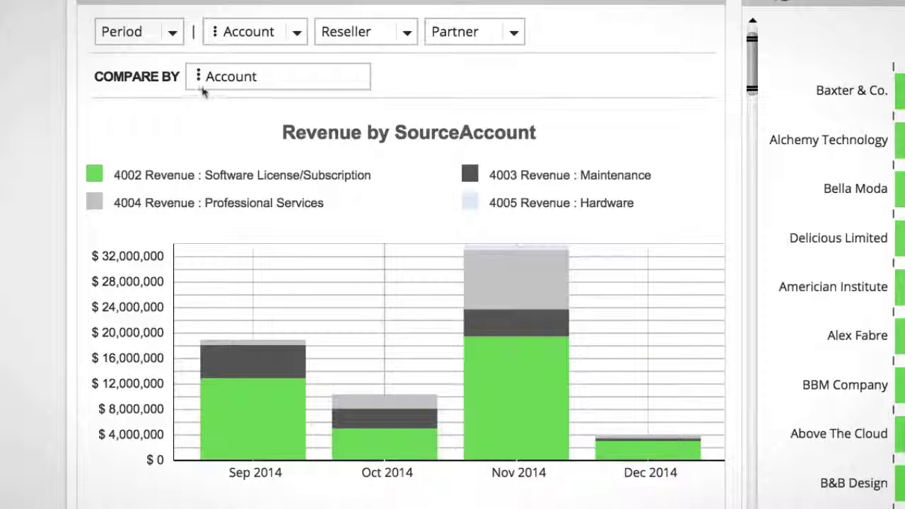
mouse_move(297, 417)
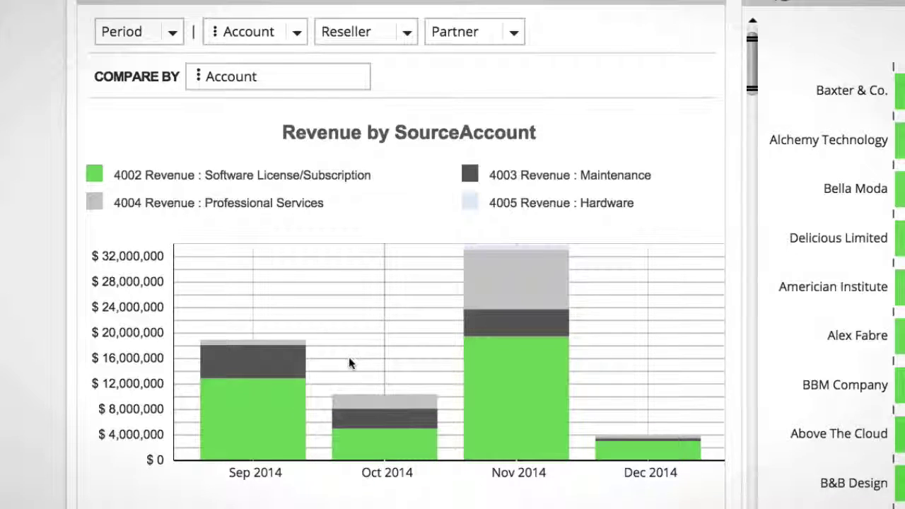
mouse_move(303, 390)
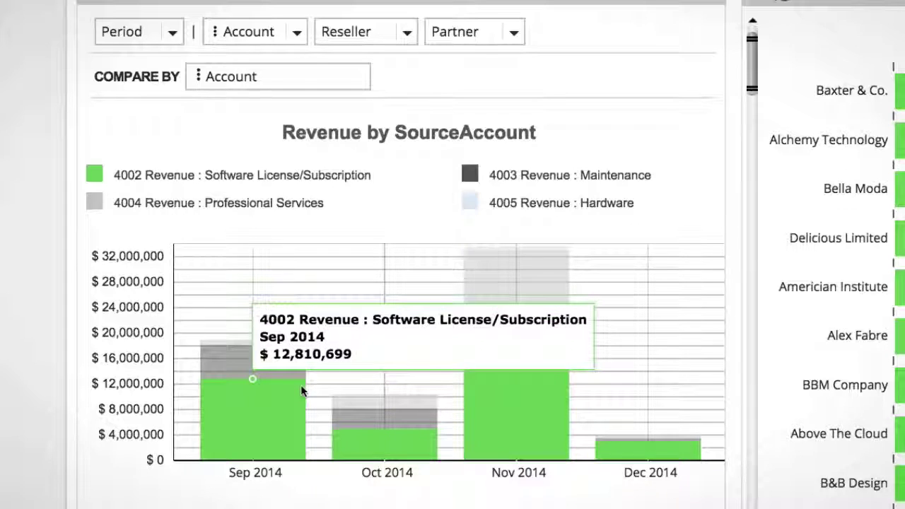
mouse_move(296, 374)
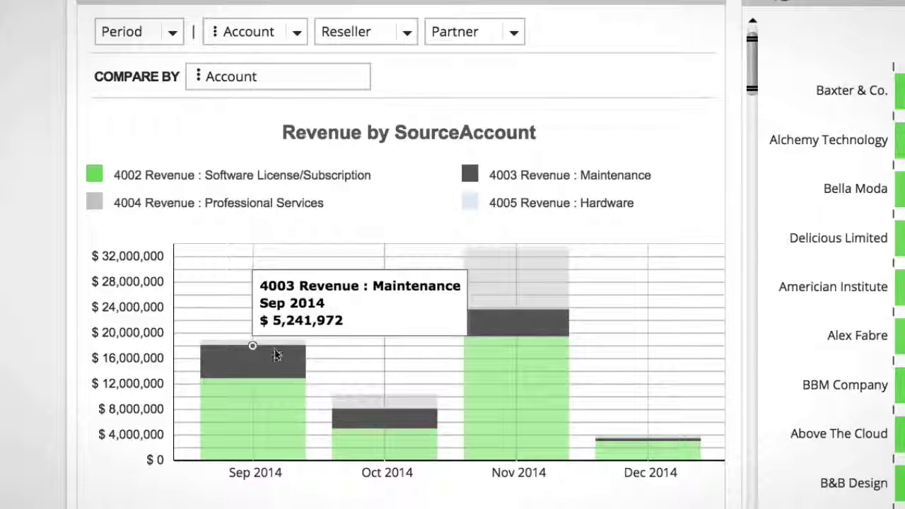
mouse_move(272, 346)
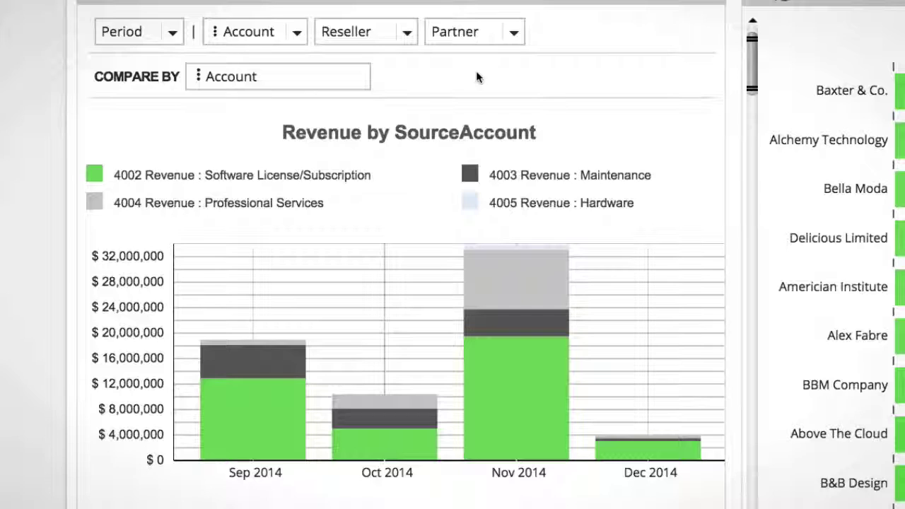
click(513, 33)
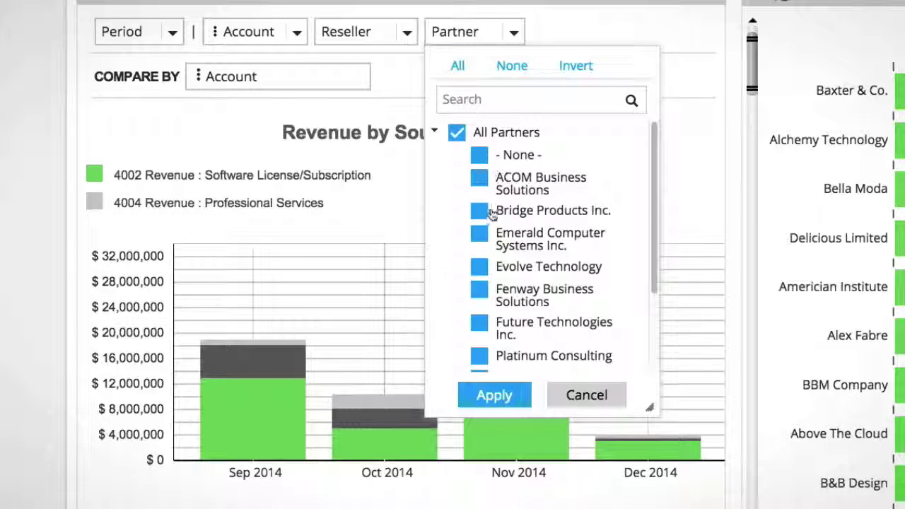
mouse_move(653, 207)
mouse_down()
mouse_move(652, 250)
mouse_move(649, 203)
mouse_up()
click(480, 236)
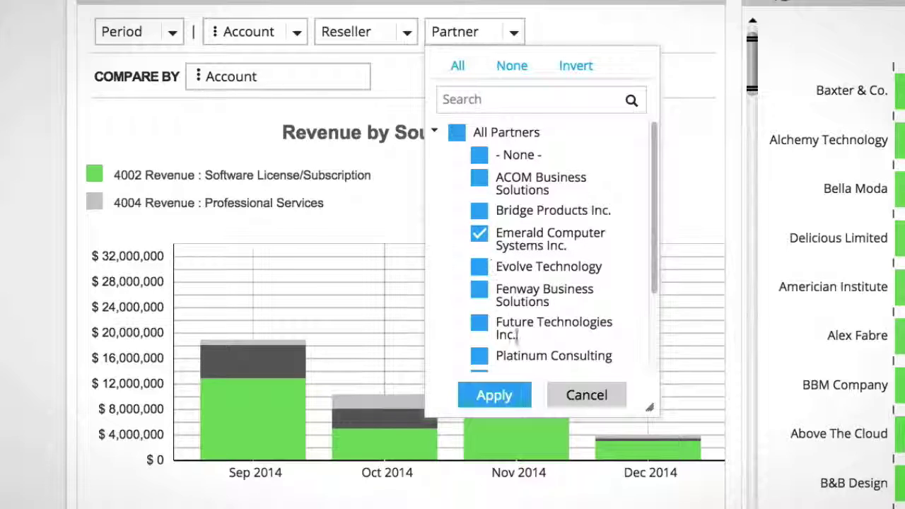
click(510, 394)
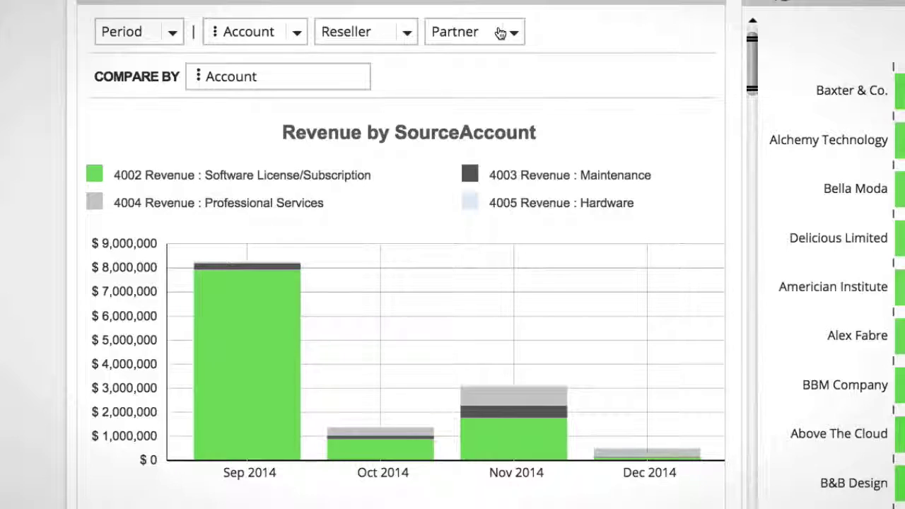
click(510, 33)
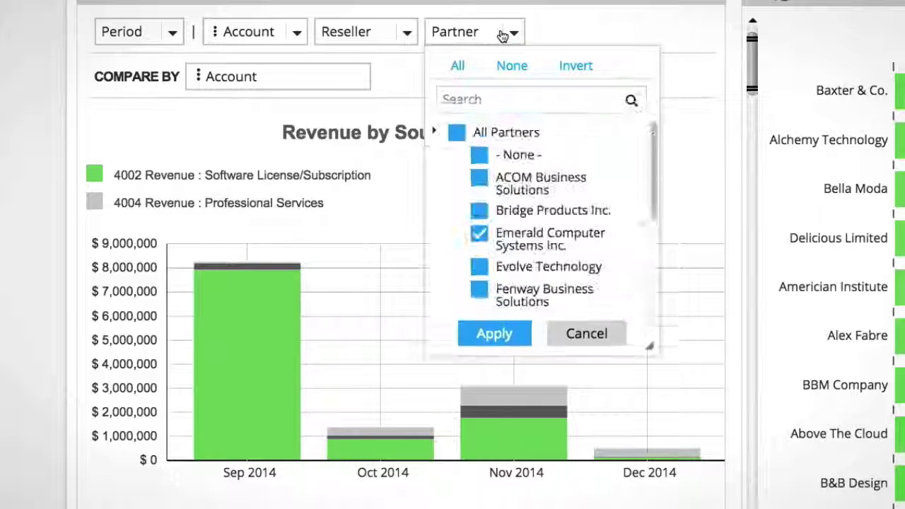
click(463, 136)
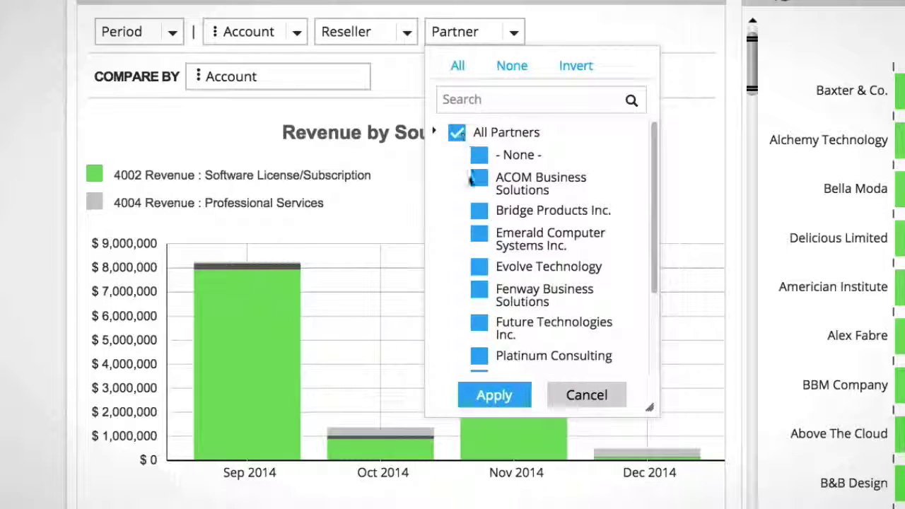
click(510, 394)
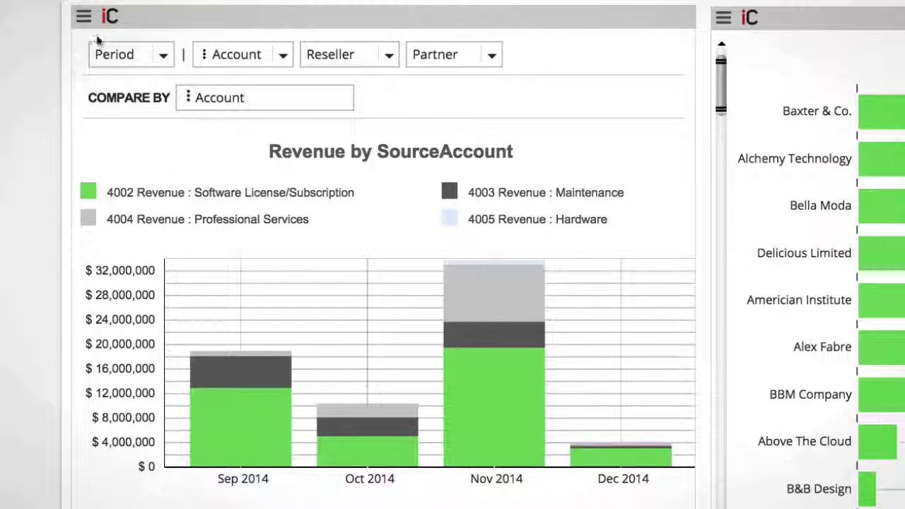
click(83, 17)
mouse_move(517, 317)
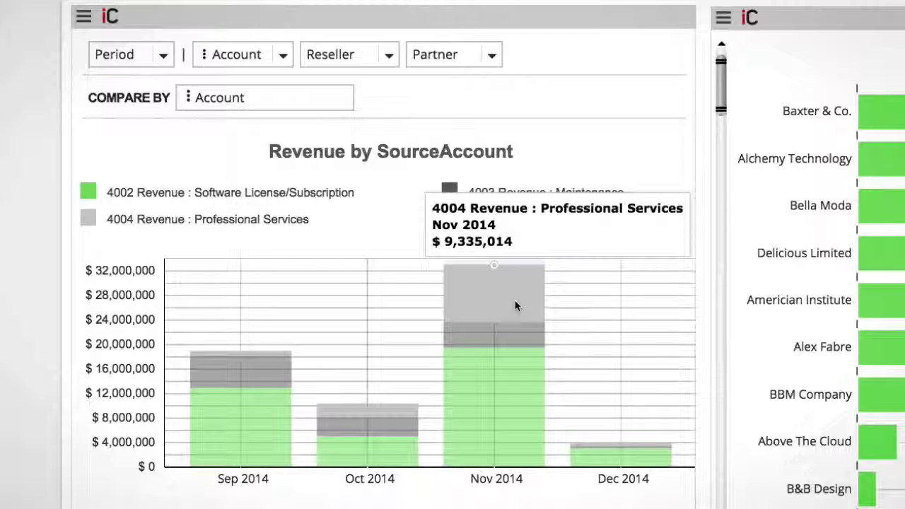
click(513, 300)
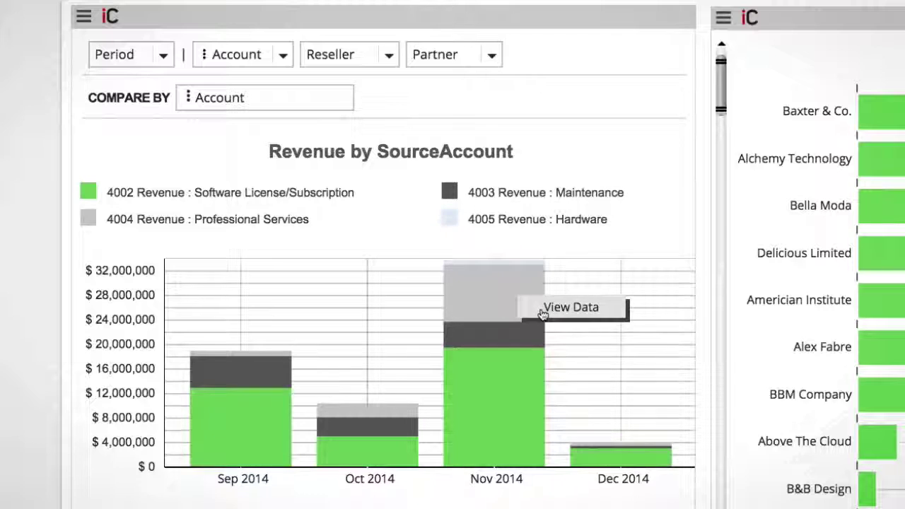
click(542, 311)
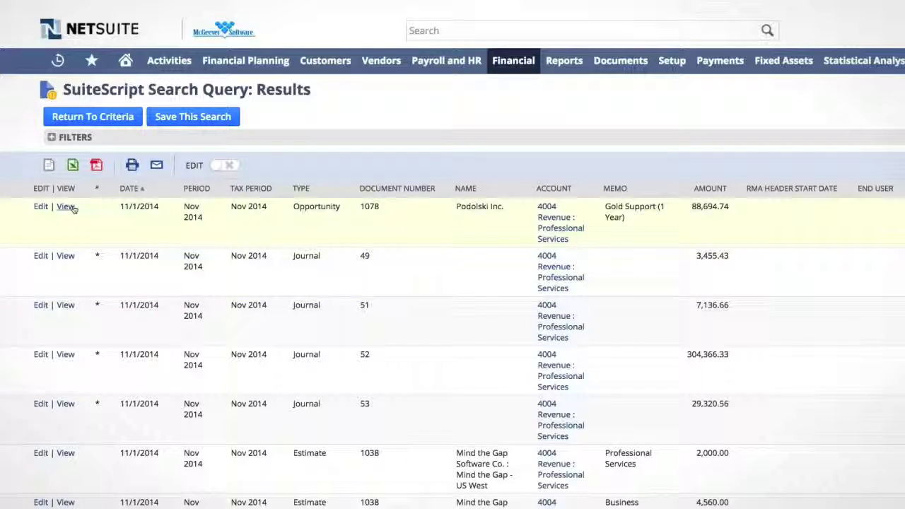
click(157, 216)
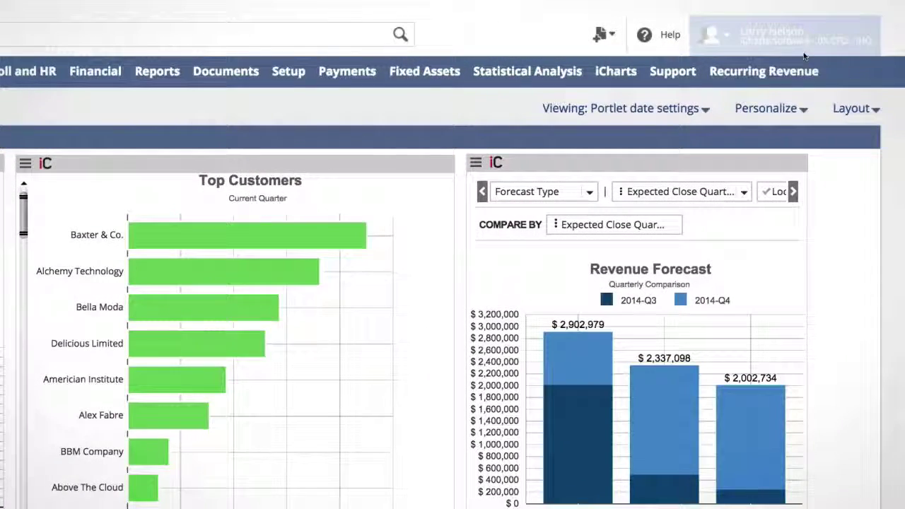
Switch to a different user role, then go to iCharts > Data Visualization > Create New
mouse_move(804, 51)
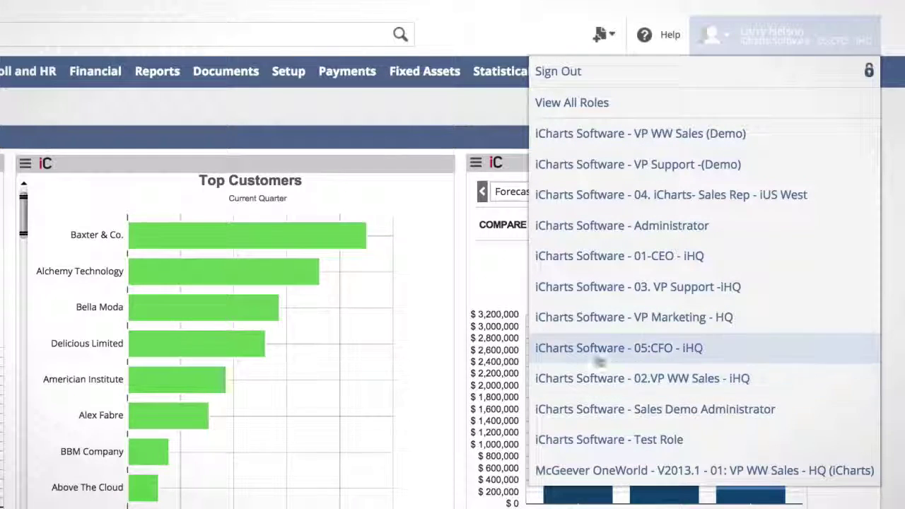
click(564, 357)
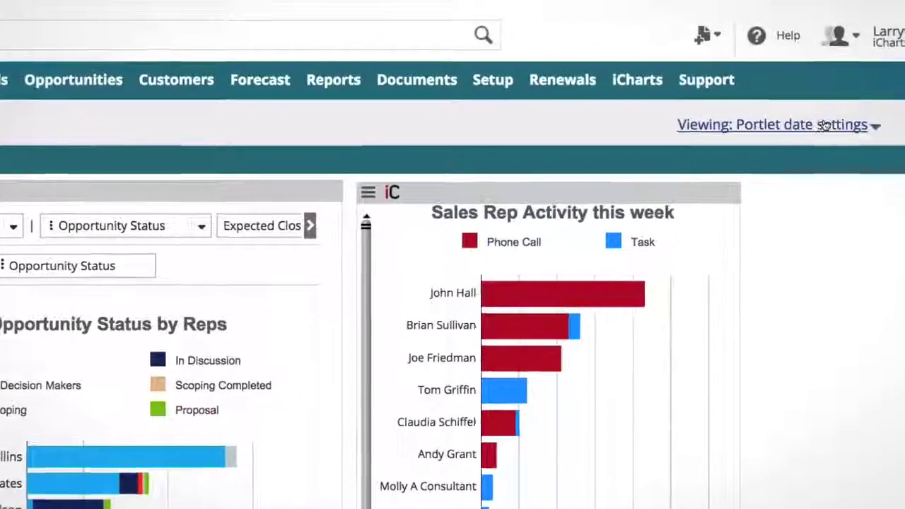
mouse_move(804, 51)
mouse_move(638, 87)
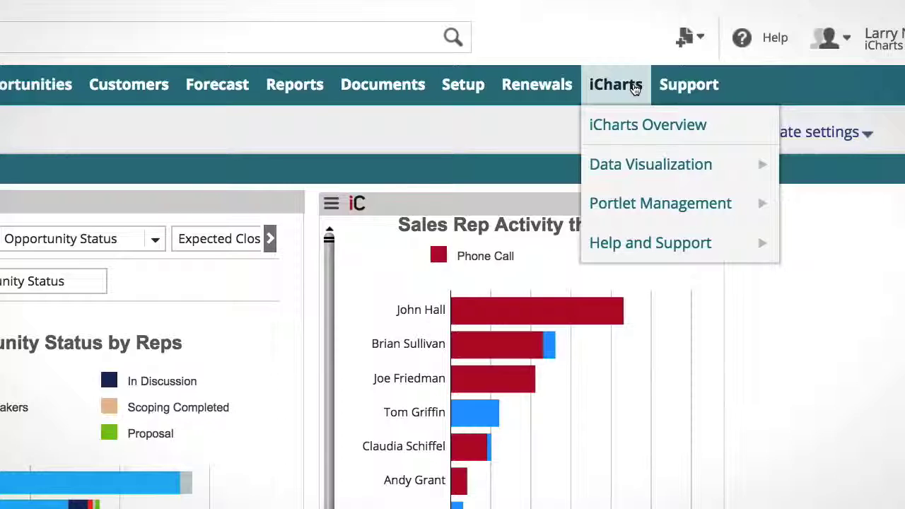
mouse_move(647, 159)
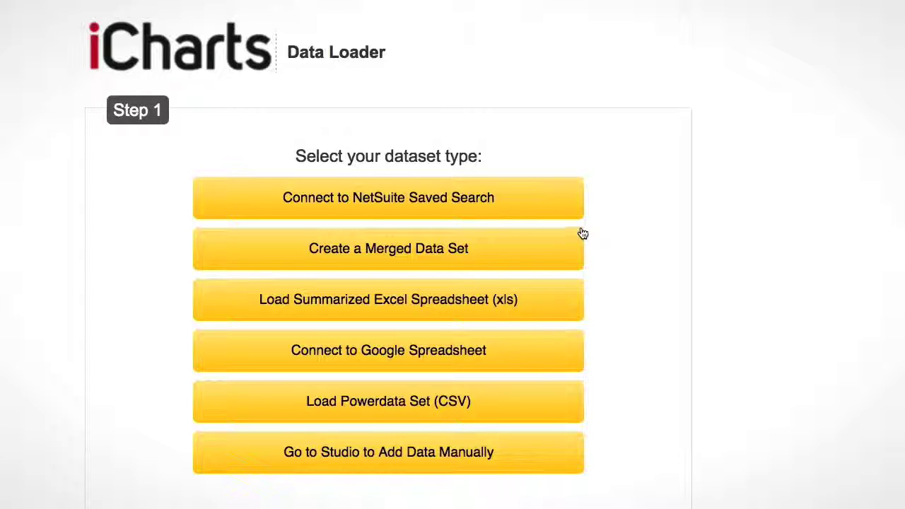
Choose NetSuite Saved Search as the dataset type instead of a merged data set
click(555, 246)
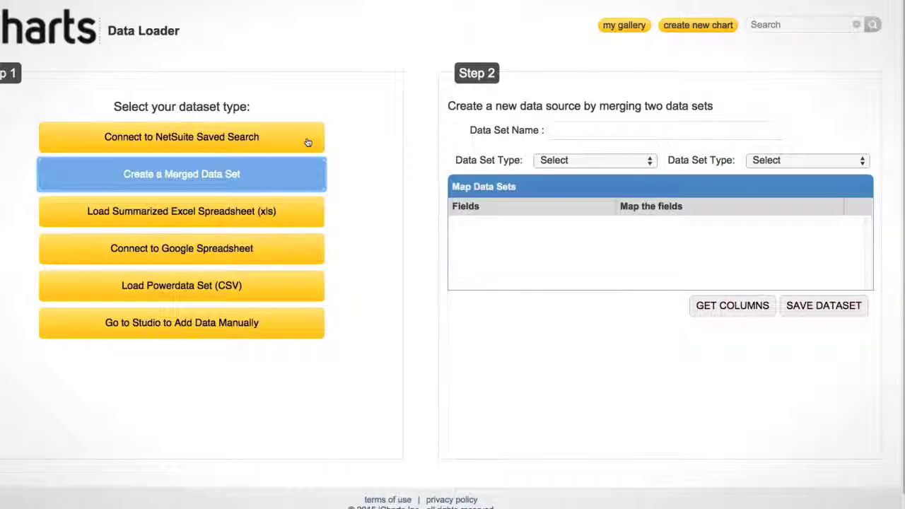
click(308, 143)
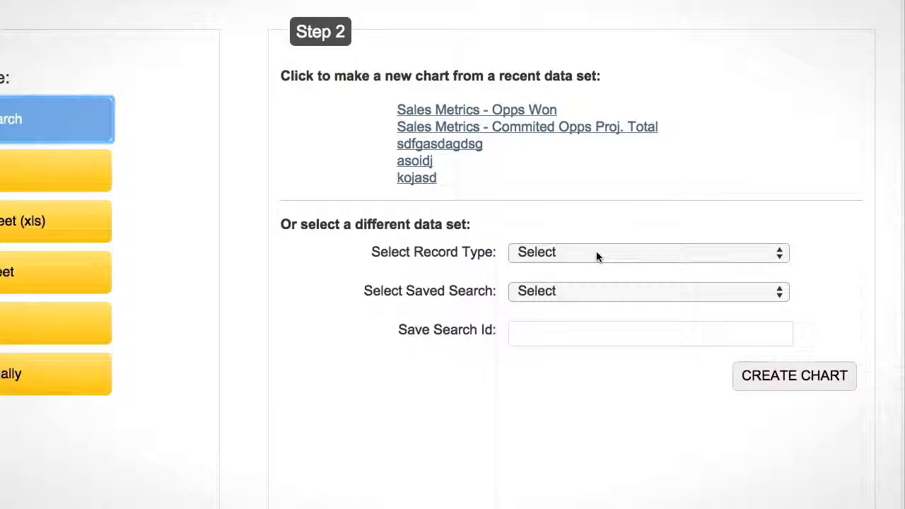
Use Transaction record type with saved search iCharts Preferred Search (Transaction), id 658, and create the chart
click(596, 252)
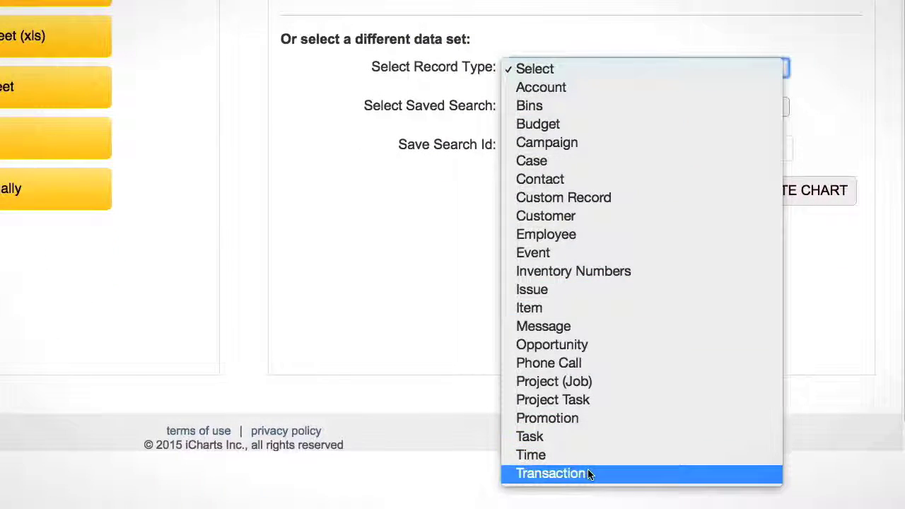
click(590, 472)
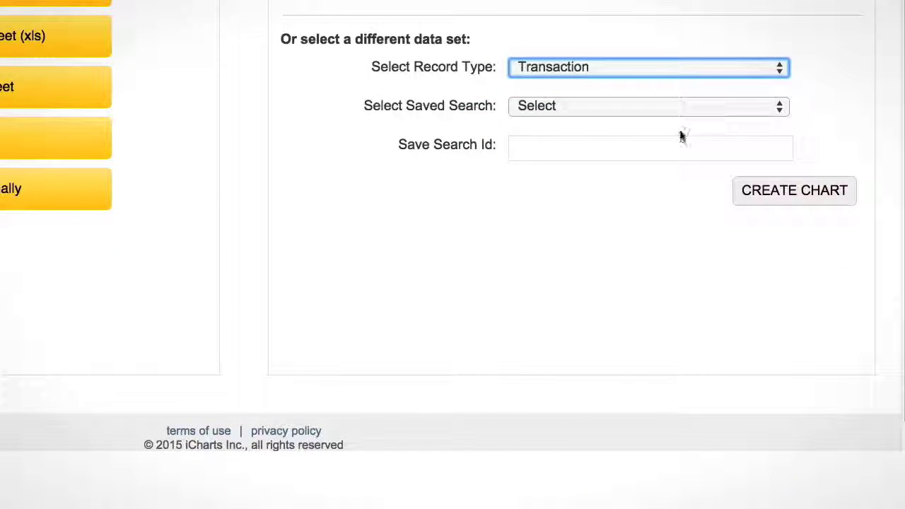
click(690, 111)
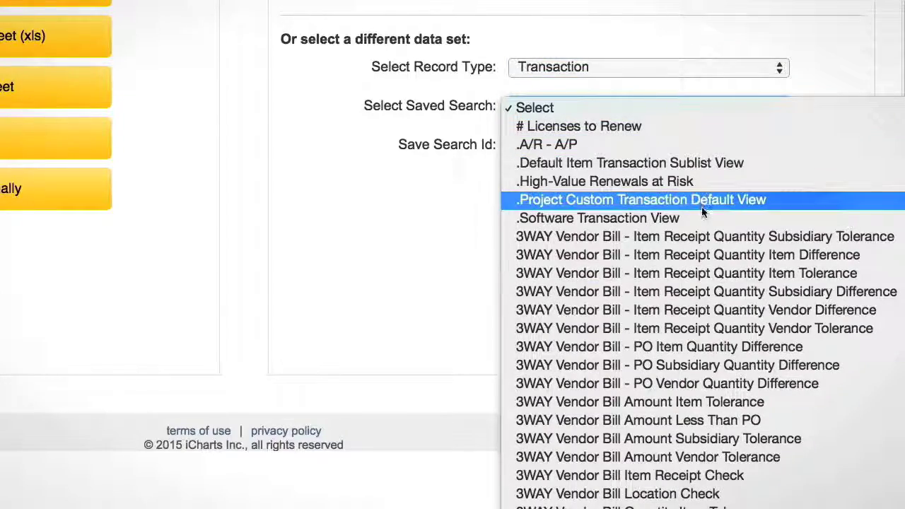
scroll(698, 218, down, 2)
scroll(697, 220, down, 14)
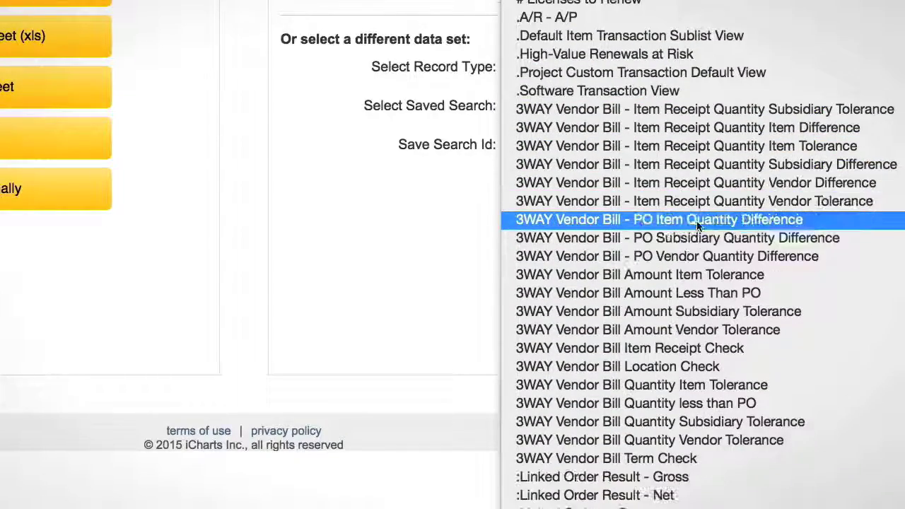
scroll(696, 225, down, 15)
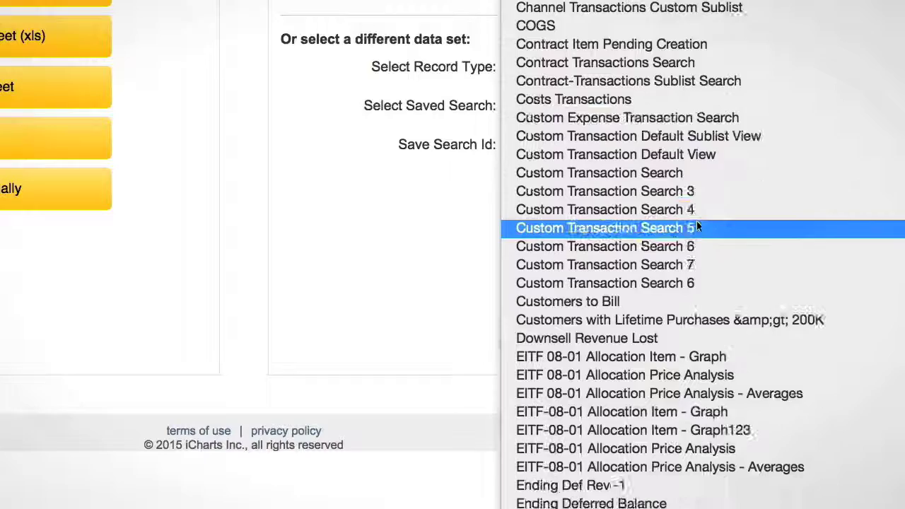
scroll(697, 224, down, 4)
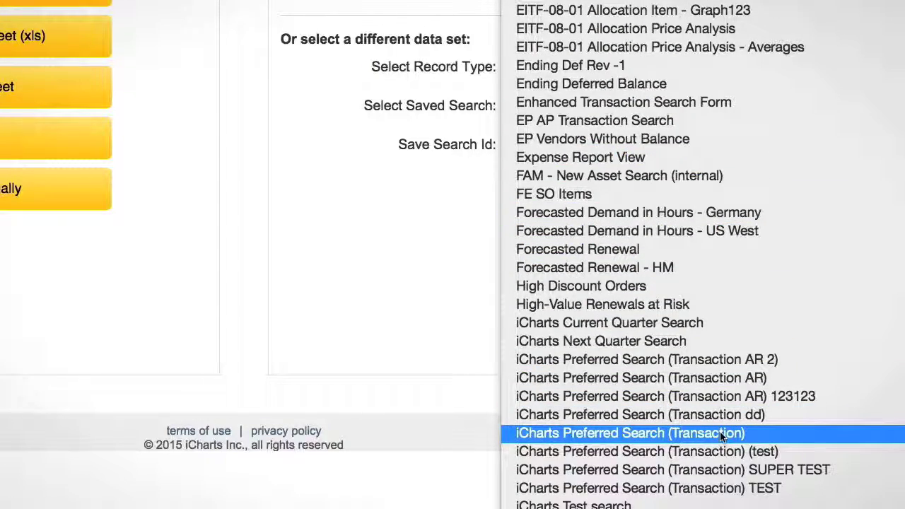
click(721, 434)
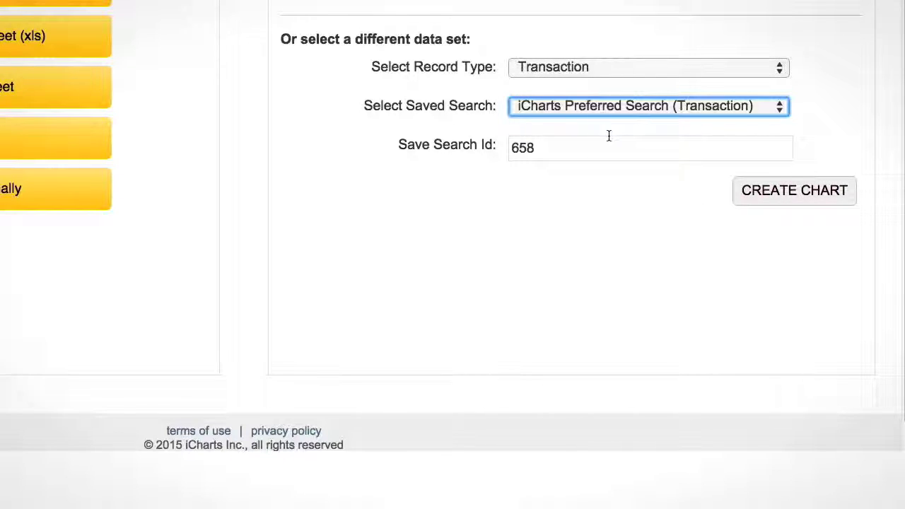
key(Tab)
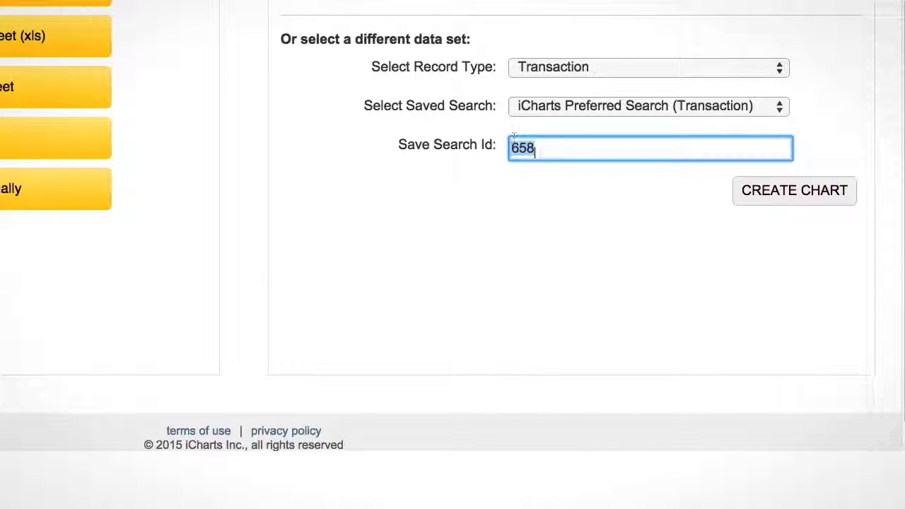
click(550, 162)
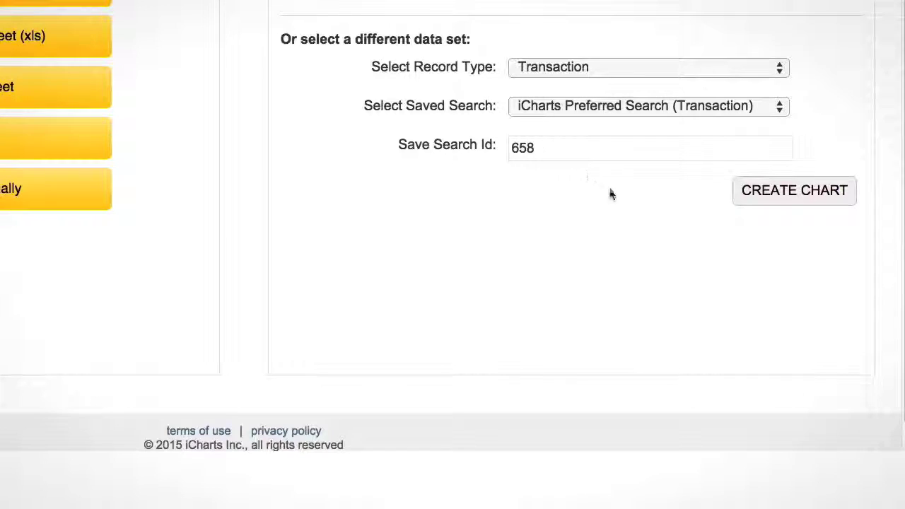
click(773, 188)
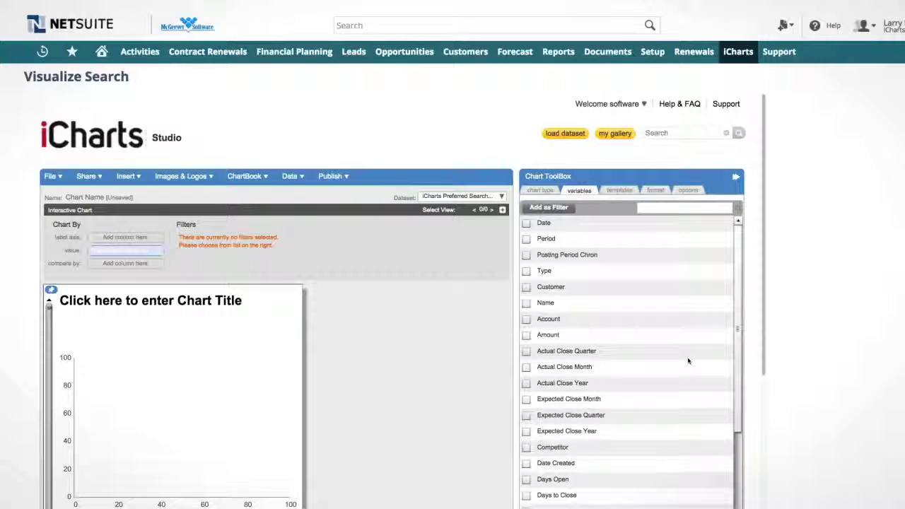
Select a variable row in the Chart ToolBox list to see how it can be used
click(688, 360)
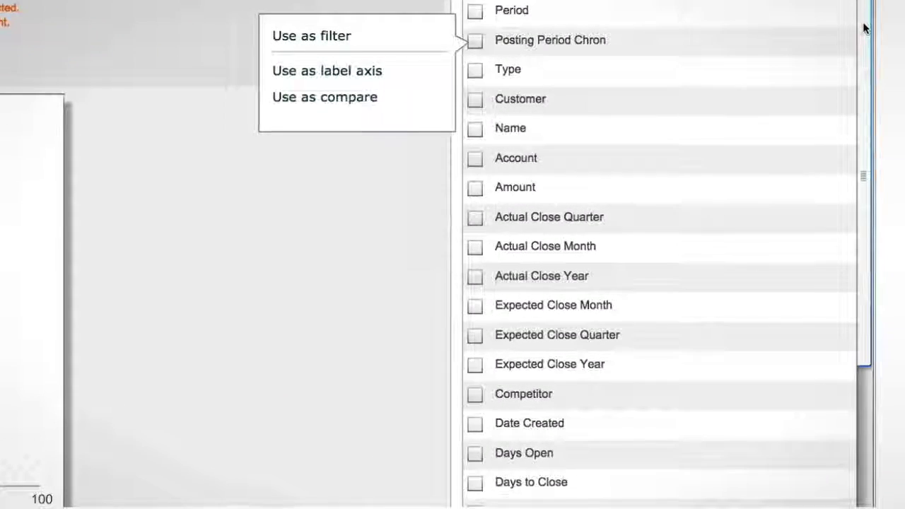
Drag the Sales Rep variable onto the Chart By label axis slot
drag(864, 29, 843, 186)
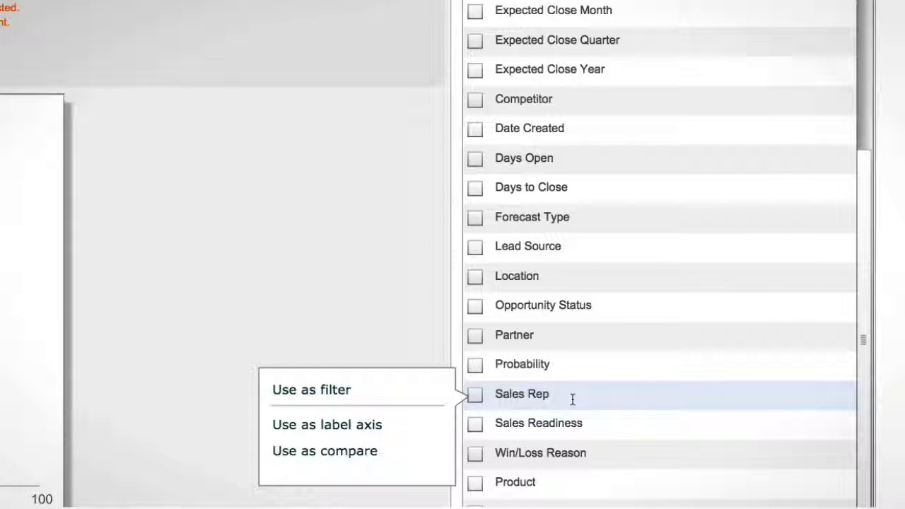
drag(572, 399, 0, 0)
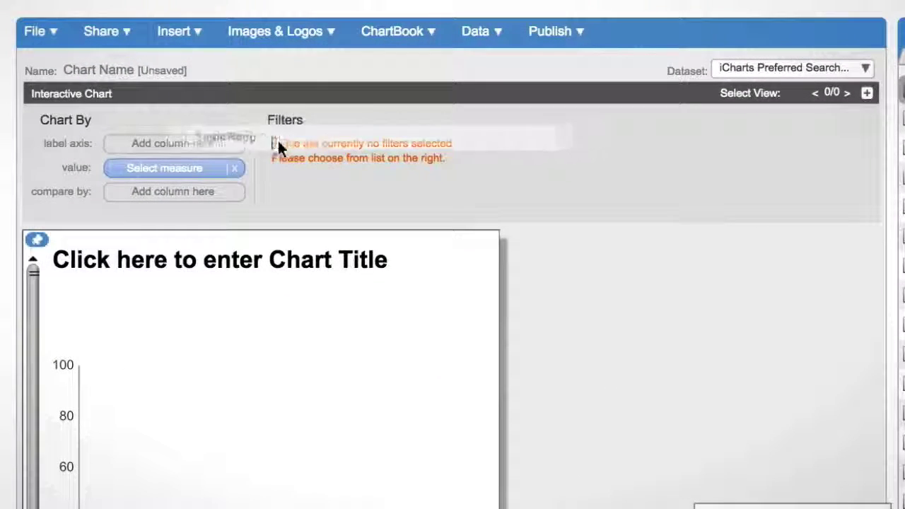
drag(278, 141, 220, 144)
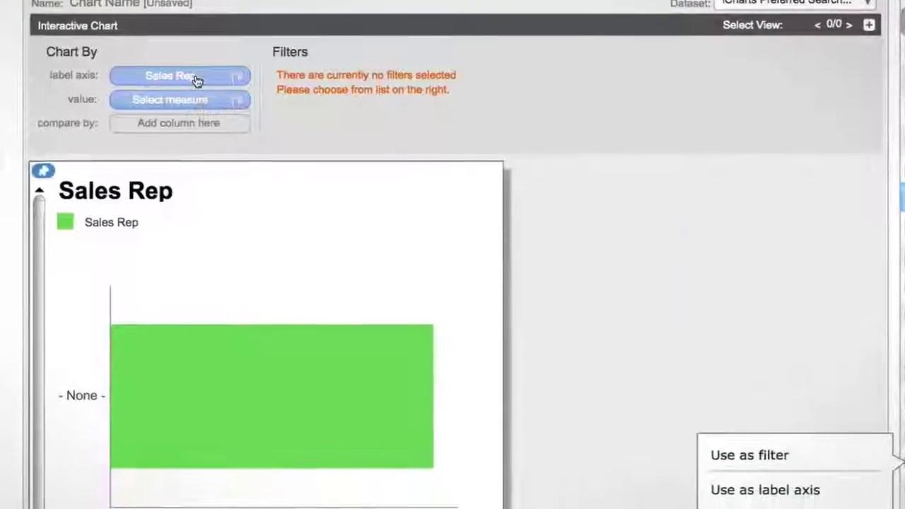
Filter the Sales Rep axis to all reps except '- None -', sorted by value
click(191, 146)
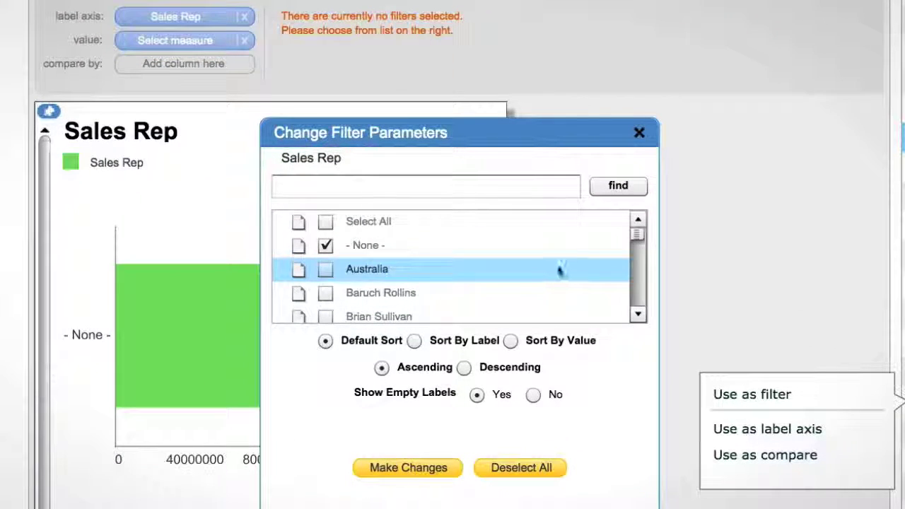
mouse_move(637, 244)
mouse_down()
mouse_move(632, 301)
mouse_move(636, 231)
mouse_up()
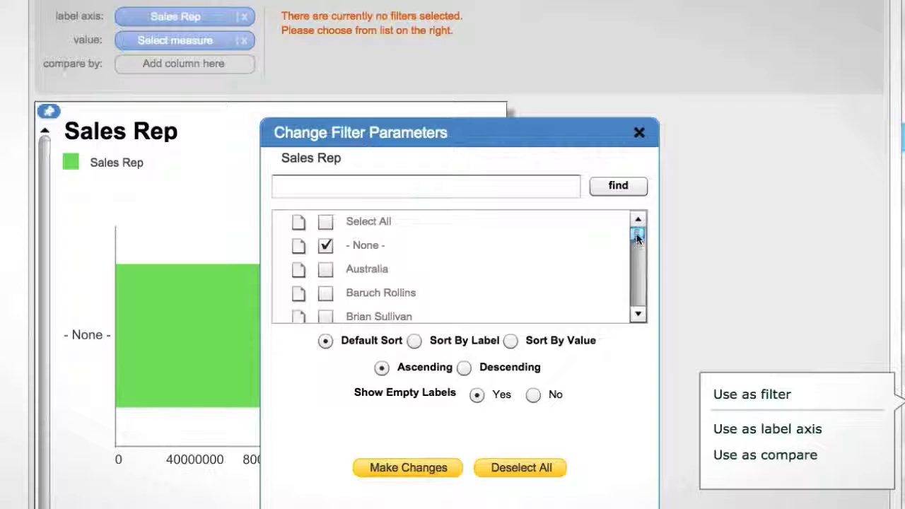
click(325, 223)
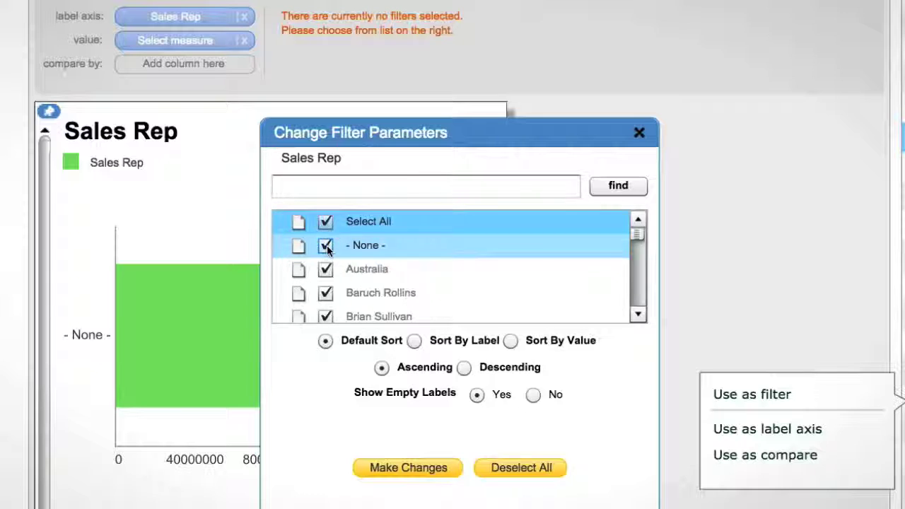
click(327, 246)
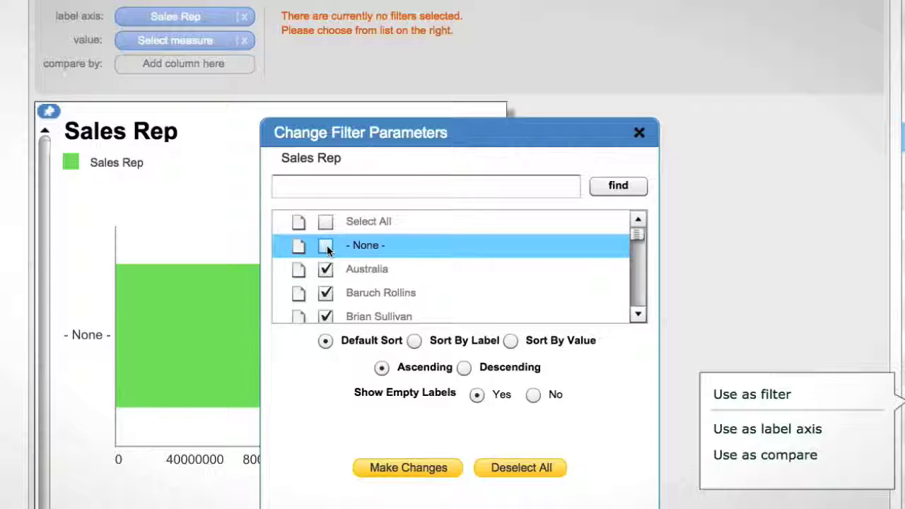
click(510, 341)
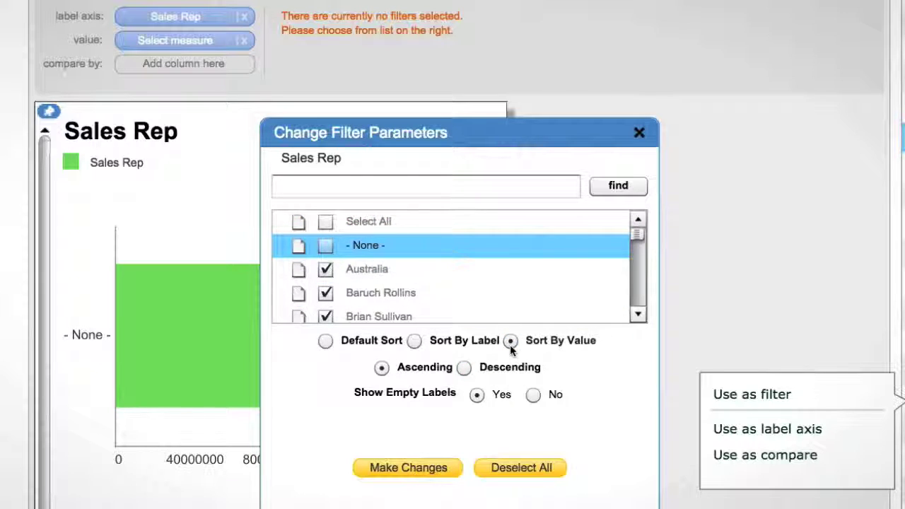
click(438, 466)
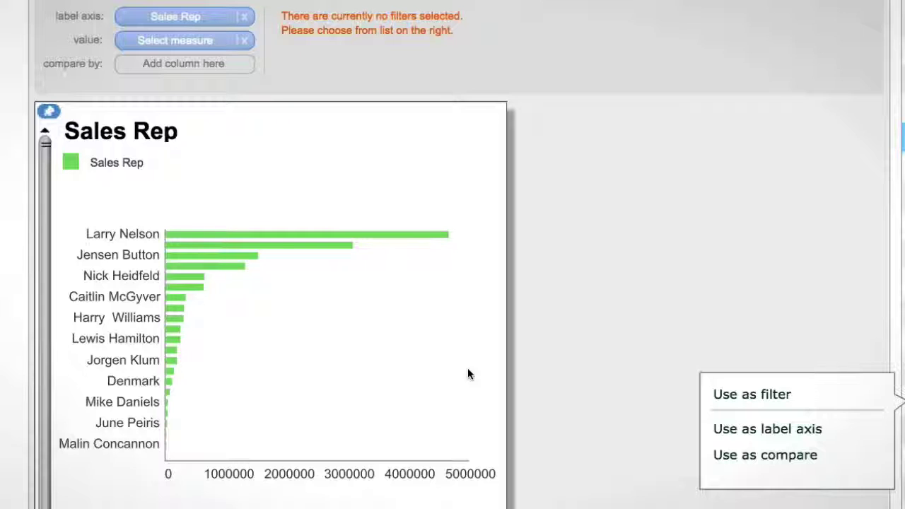
Stretch the bar plot taller at top and bottom and slightly wider to the right
mouse_move(206, 267)
scroll(334, 408, down, 2)
click(330, 354)
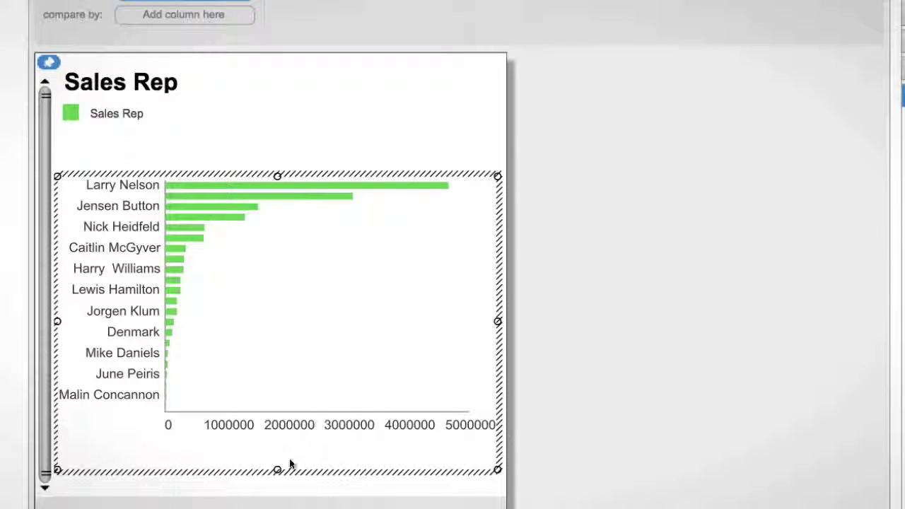
drag(281, 466, 275, 497)
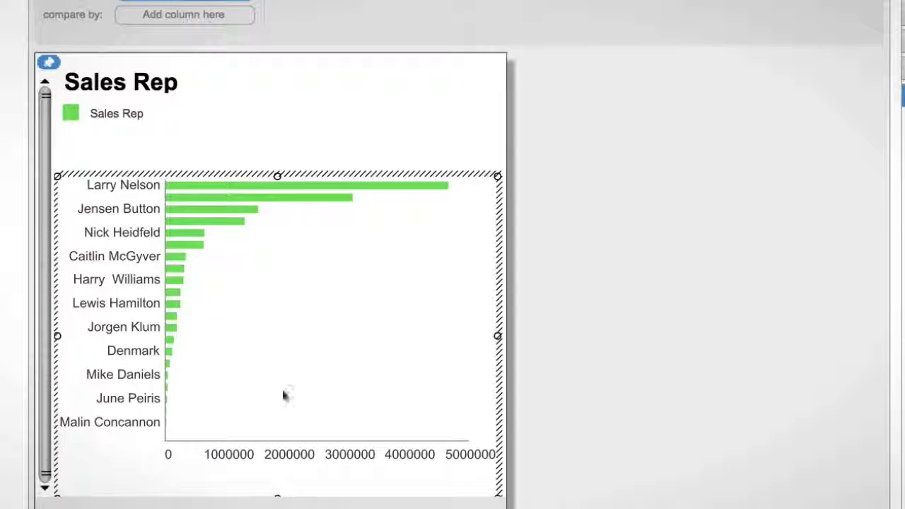
drag(277, 174, 267, 141)
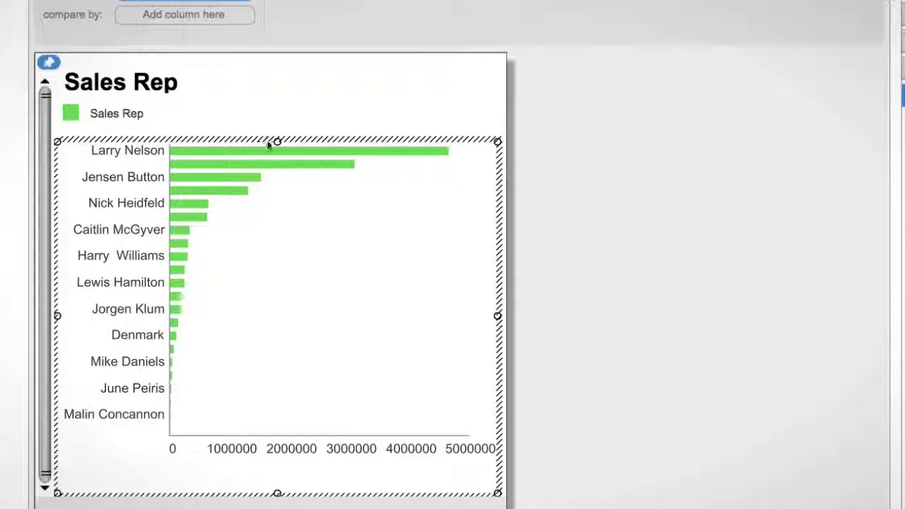
drag(496, 311, 503, 313)
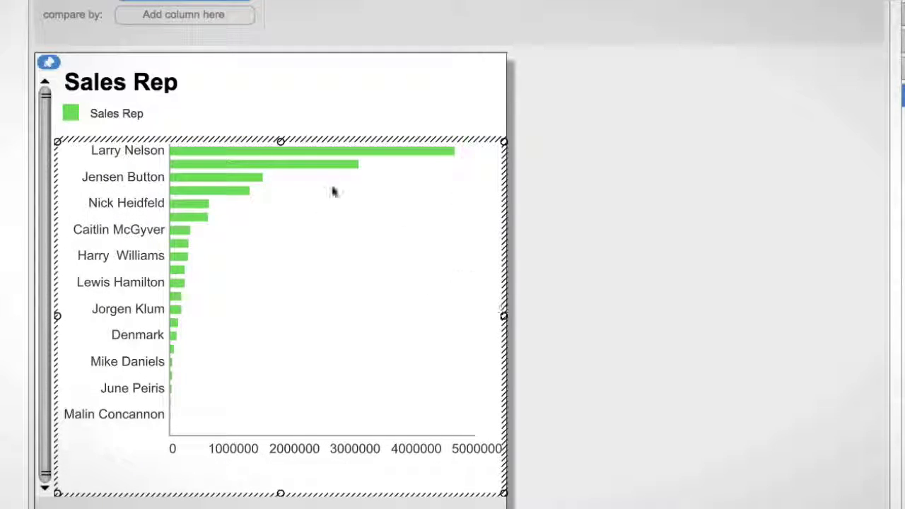
click(340, 127)
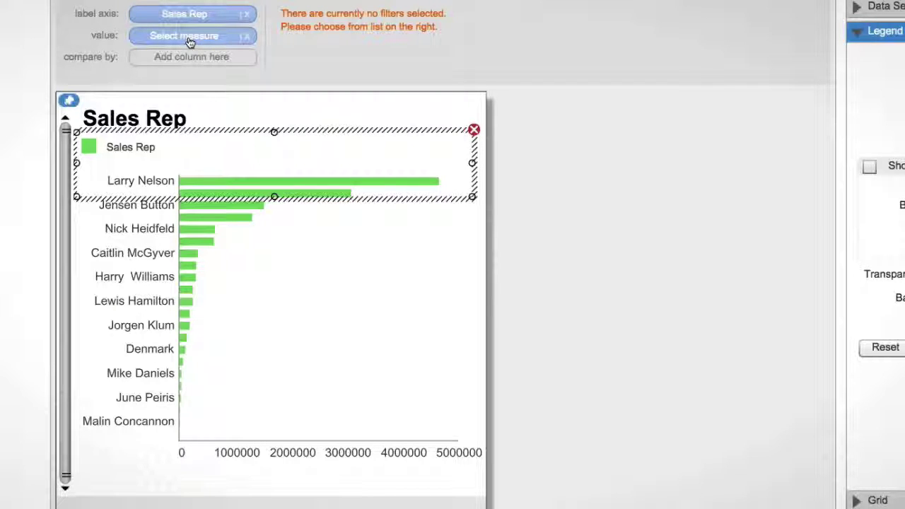
Keep Amount ticked in Select Measure and apply it as the chart's value
click(189, 42)
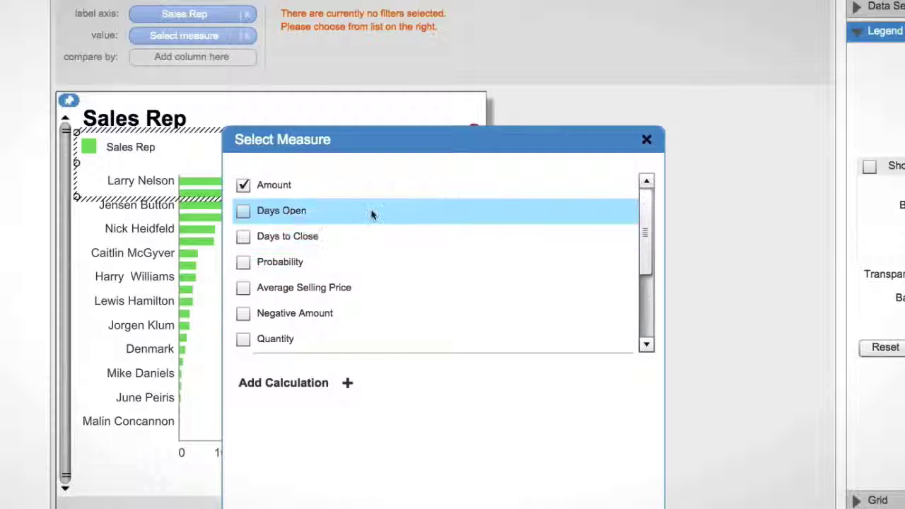
scroll(570, 190, down, 3)
scroll(570, 190, up, 3)
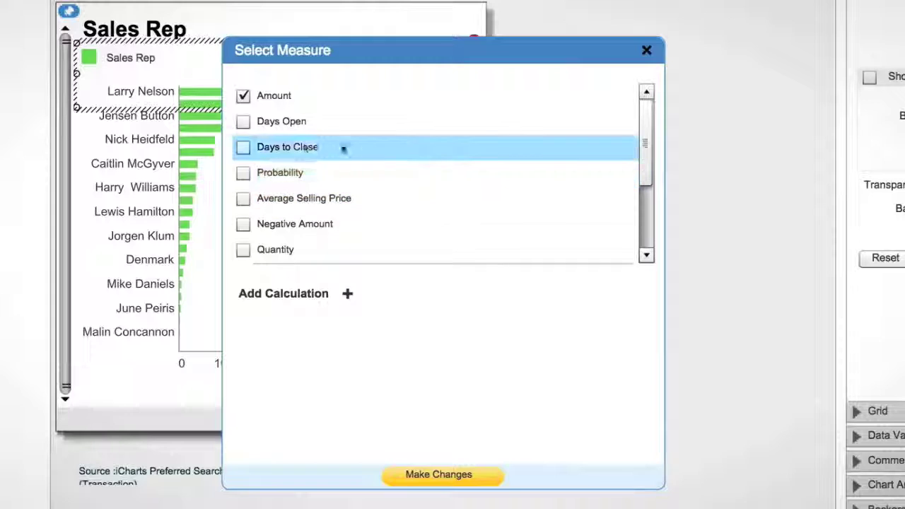
click(446, 480)
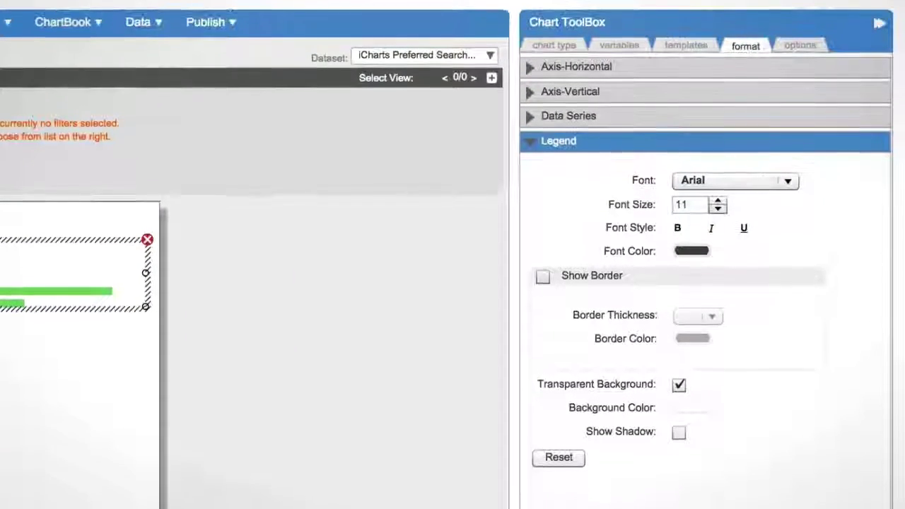
Drag Opportunity Status from the variables list into the compare-by slot
click(630, 51)
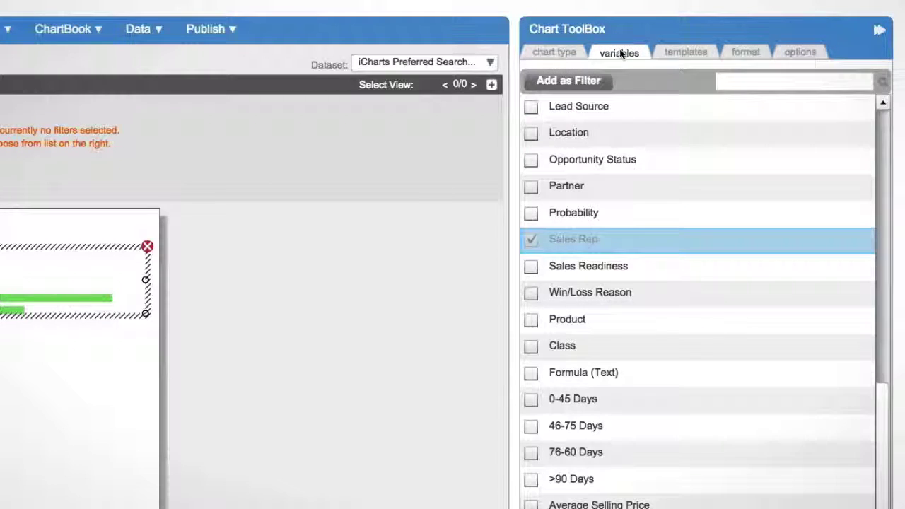
click(663, 186)
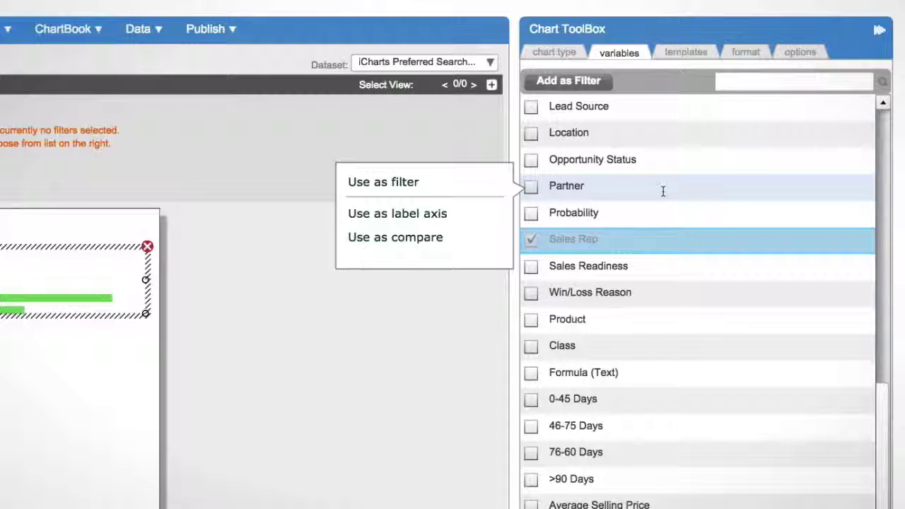
mouse_move(624, 166)
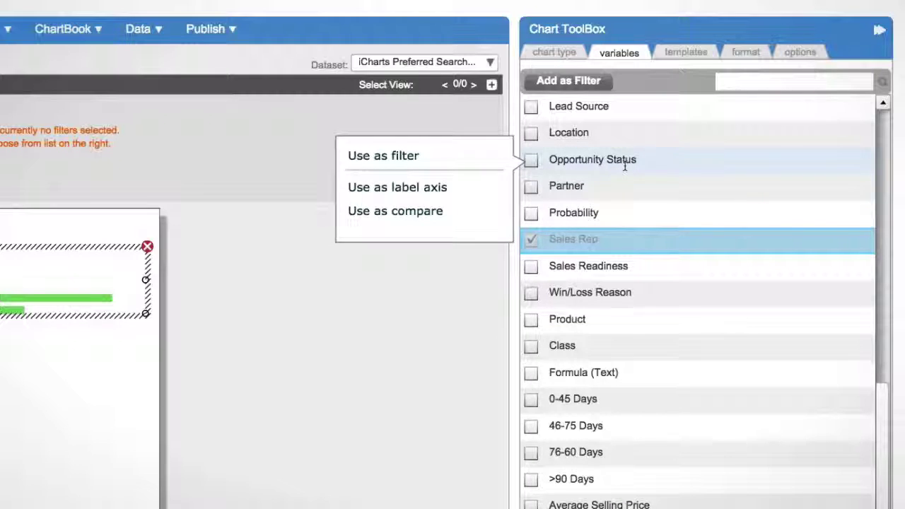
drag(625, 162, 0, 185)
drag(204, 185, 202, 181)
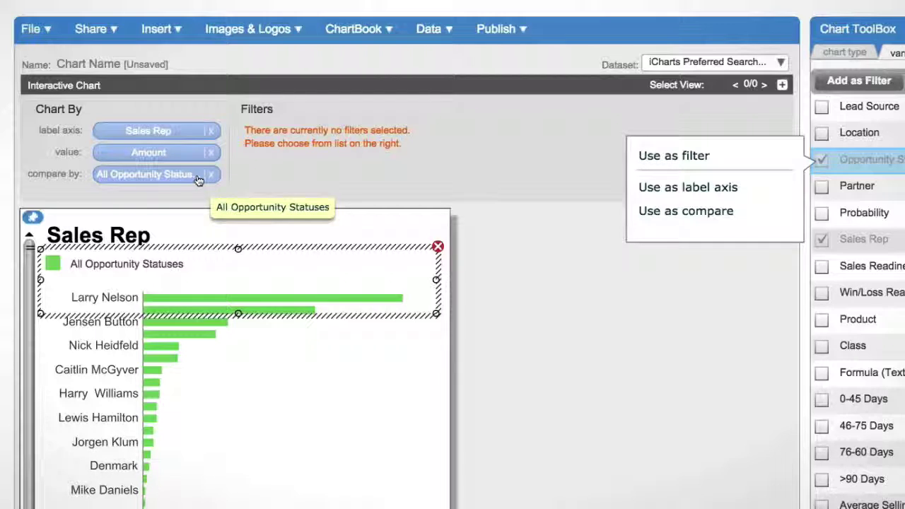
Compare amounts by every opportunity status except '- None -' and apply it to the chart
click(198, 176)
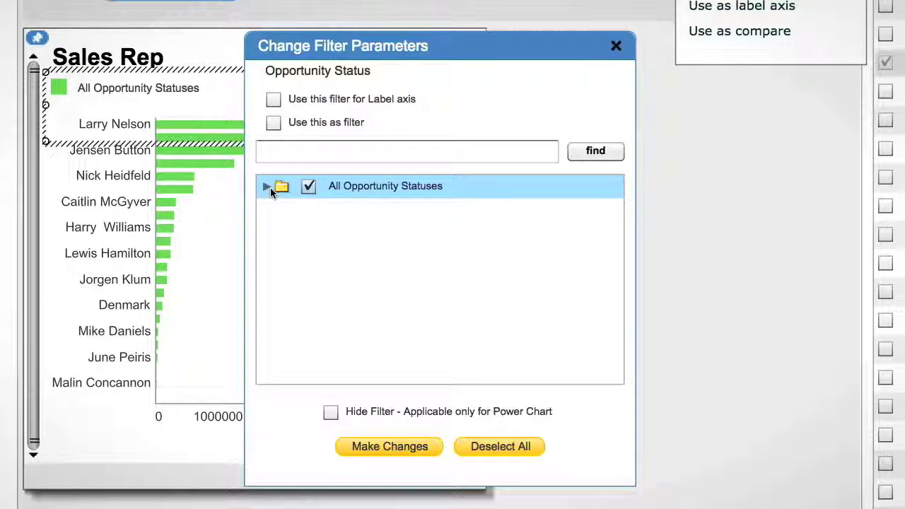
click(270, 187)
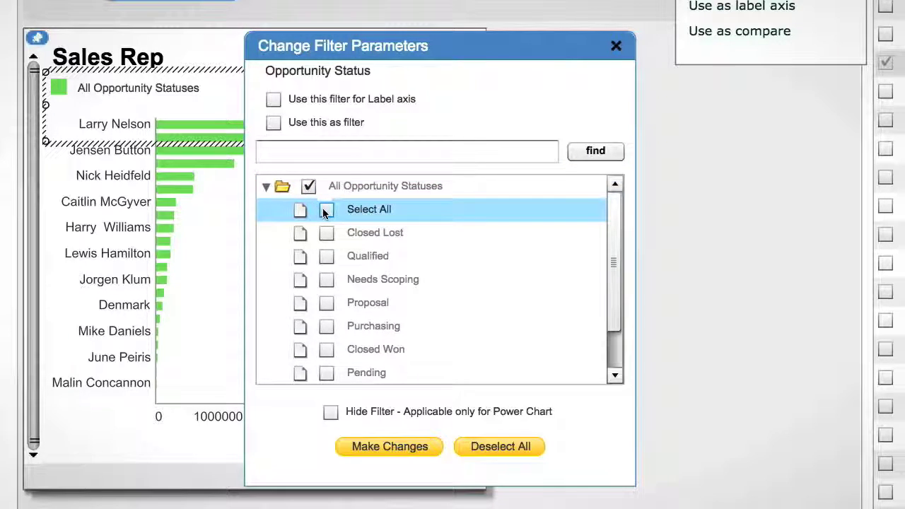
click(326, 211)
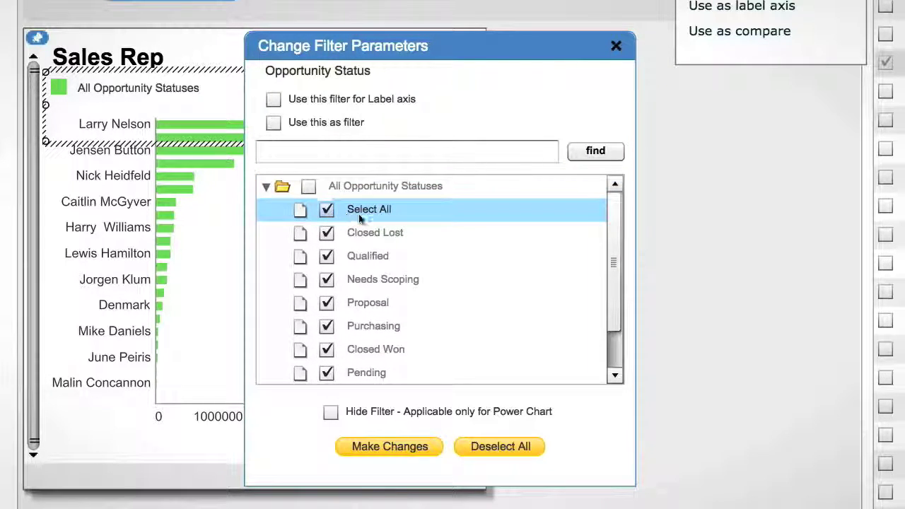
drag(622, 234, 617, 273)
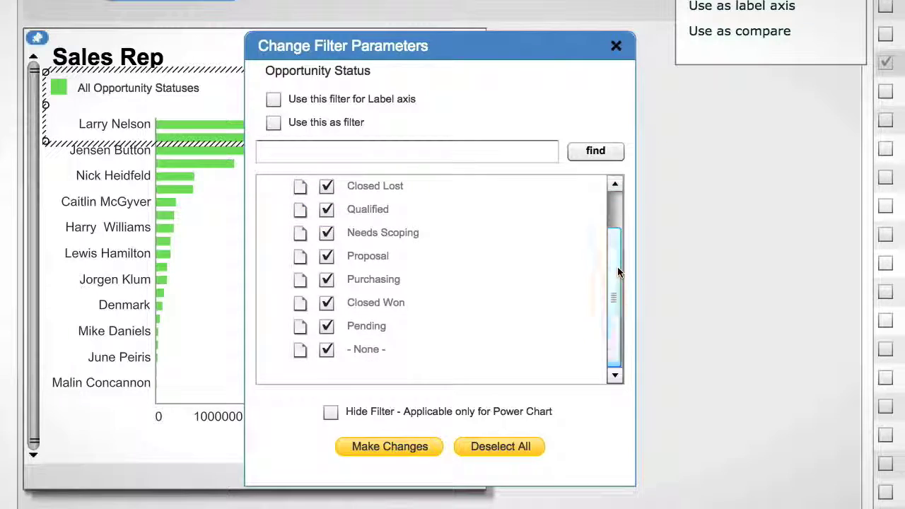
click(327, 350)
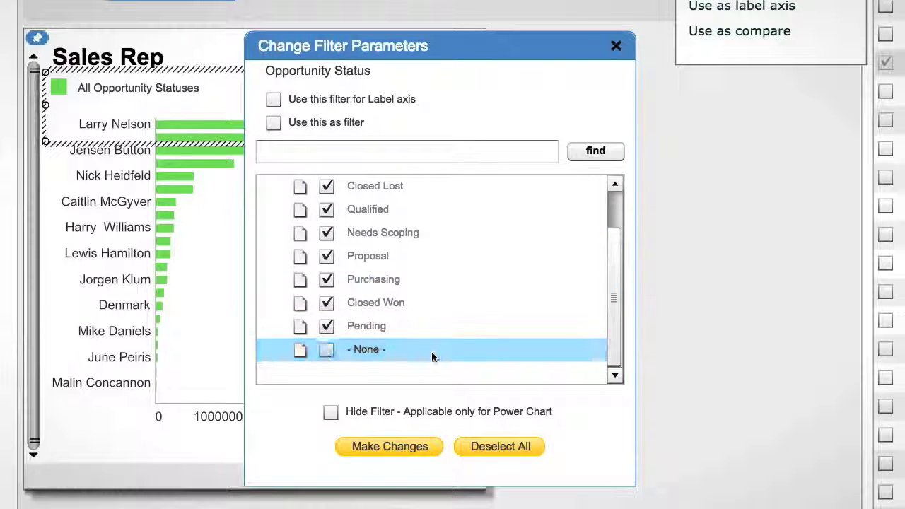
click(386, 443)
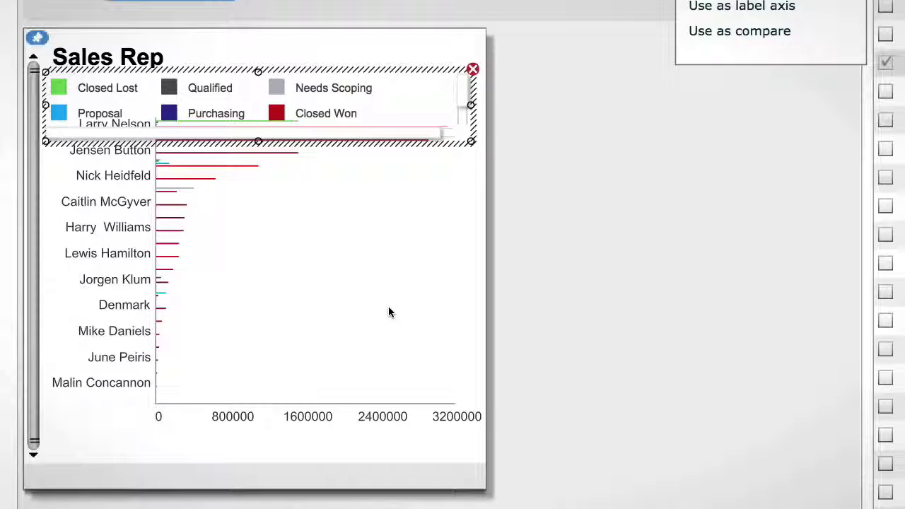
Move the plot area lower and enlarge the legend so all seven statuses, including Pending, show
click(388, 306)
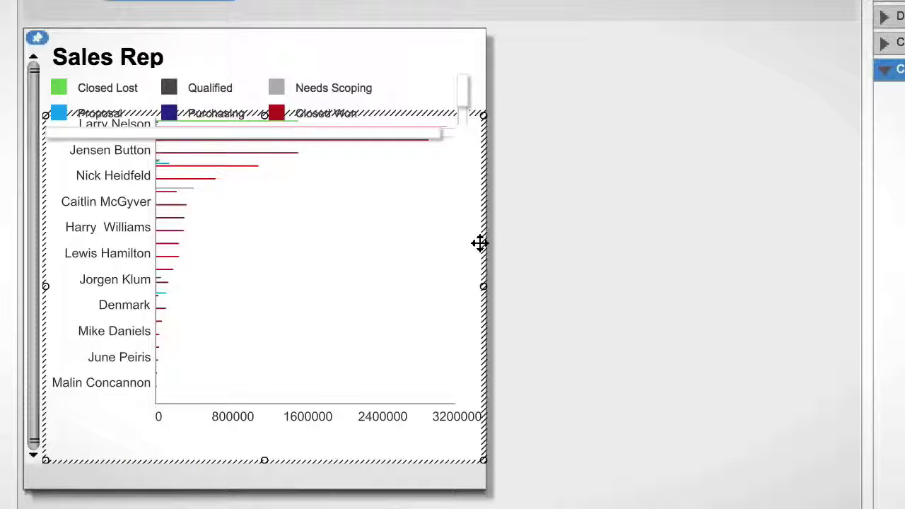
drag(479, 242, 469, 275)
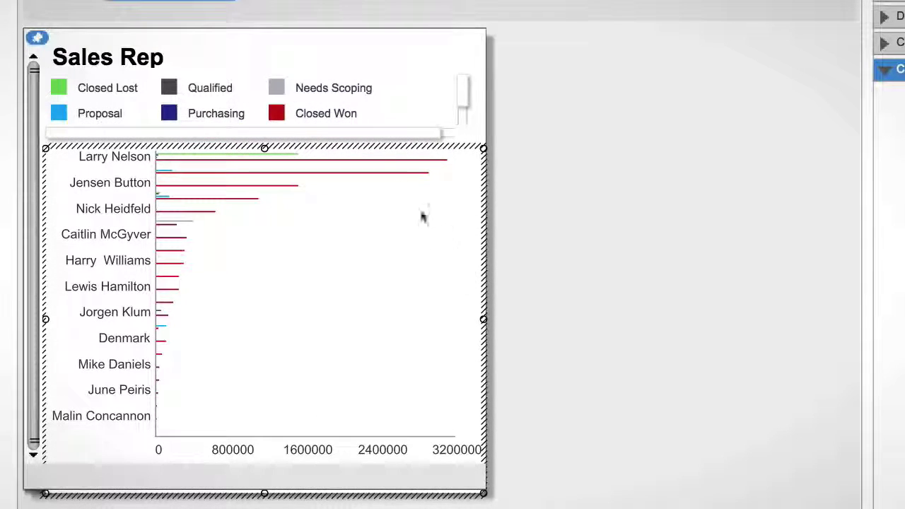
click(317, 107)
drag(258, 138, 258, 161)
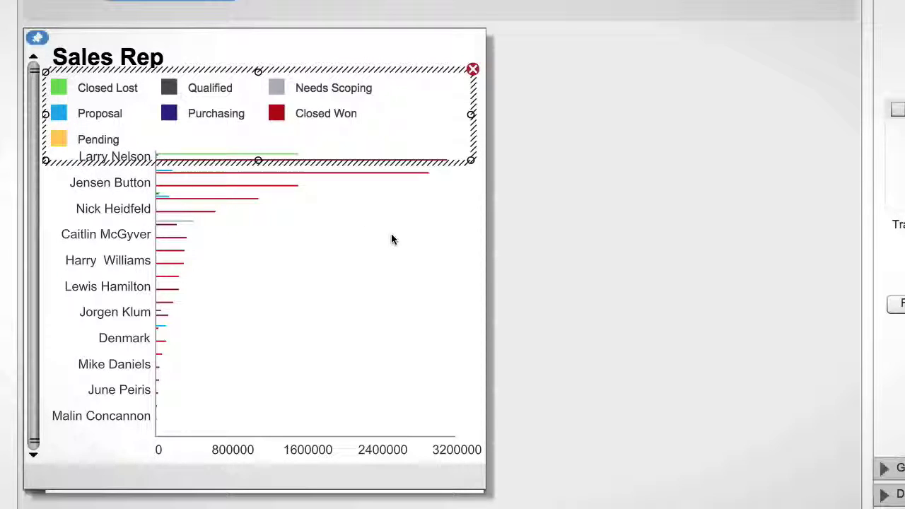
click(509, 135)
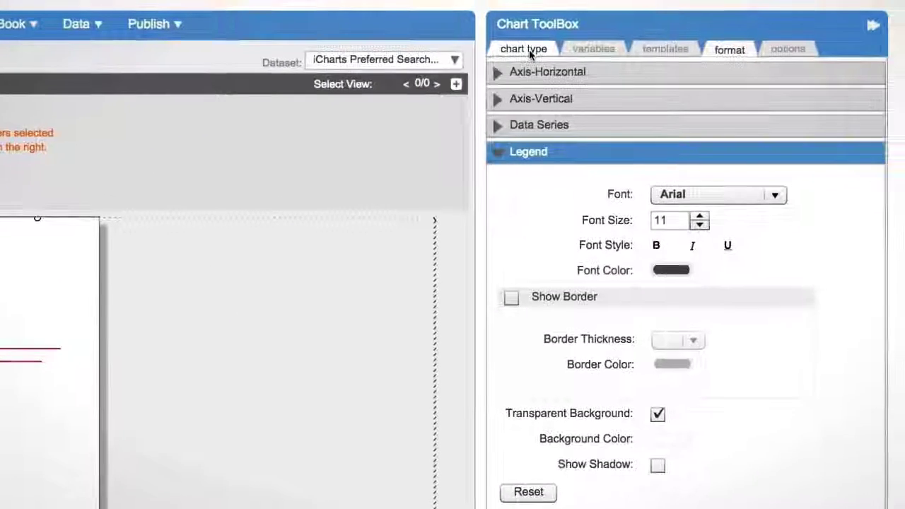
Change the chart type to Stacked Bar so each rep's bar stacks by status
click(526, 51)
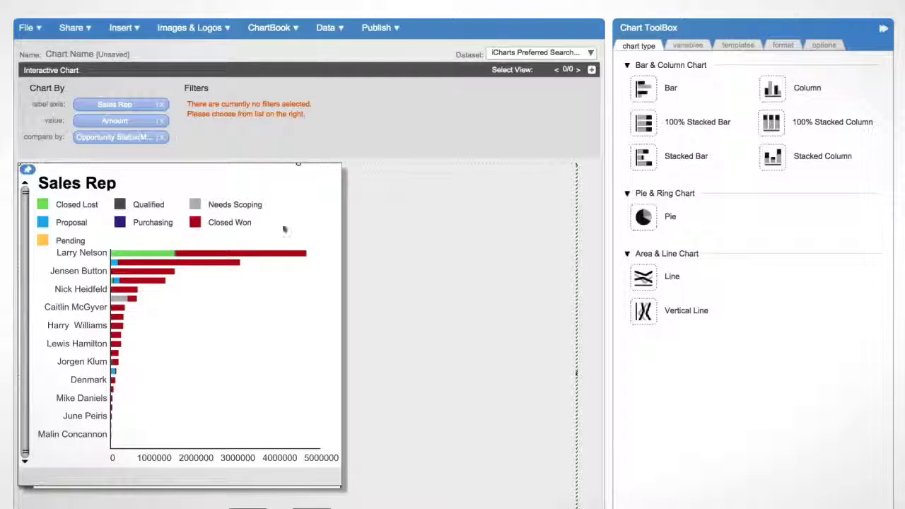
click(691, 46)
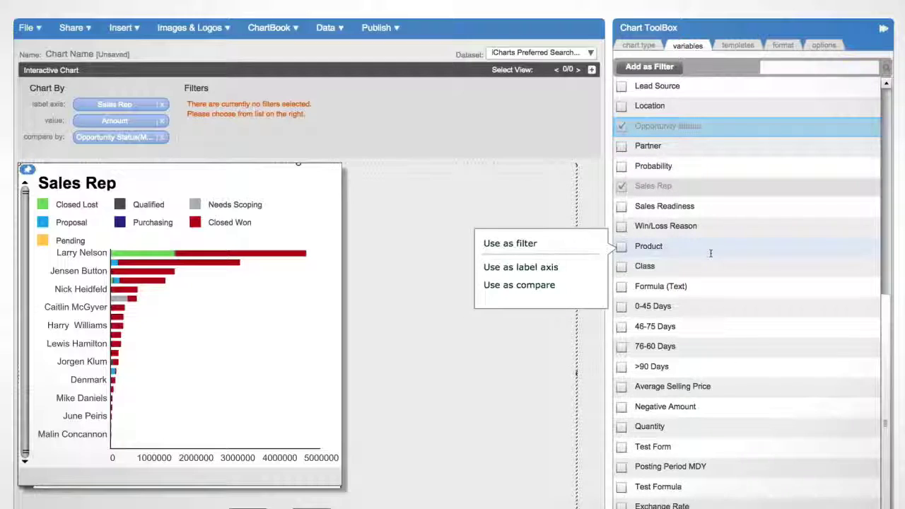
mouse_move(711, 263)
scroll(711, 263, up, 10)
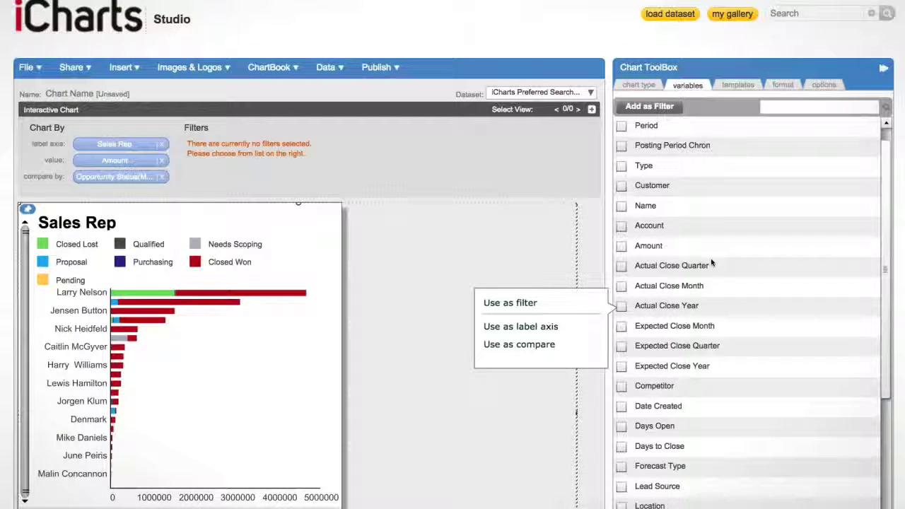
Drag Period from the variables list into the chart's Filters area
scroll(712, 262, up, 2)
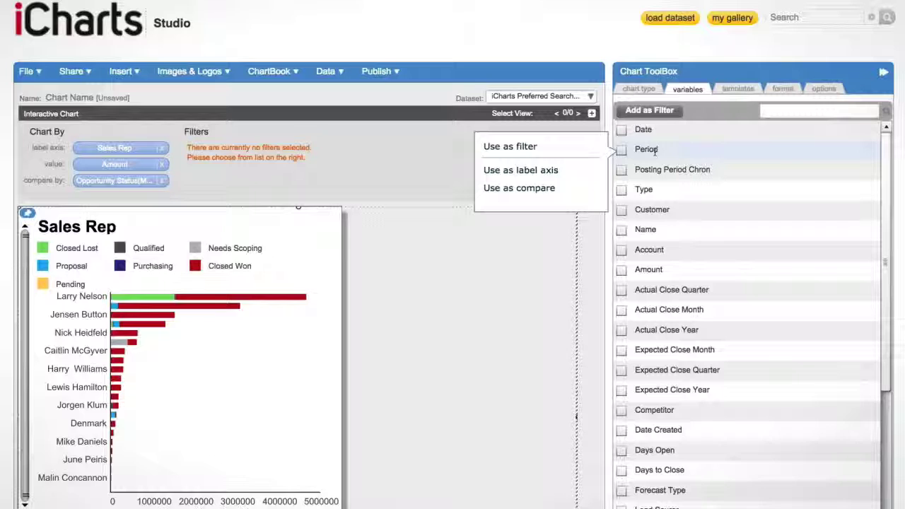
drag(656, 150, 311, 160)
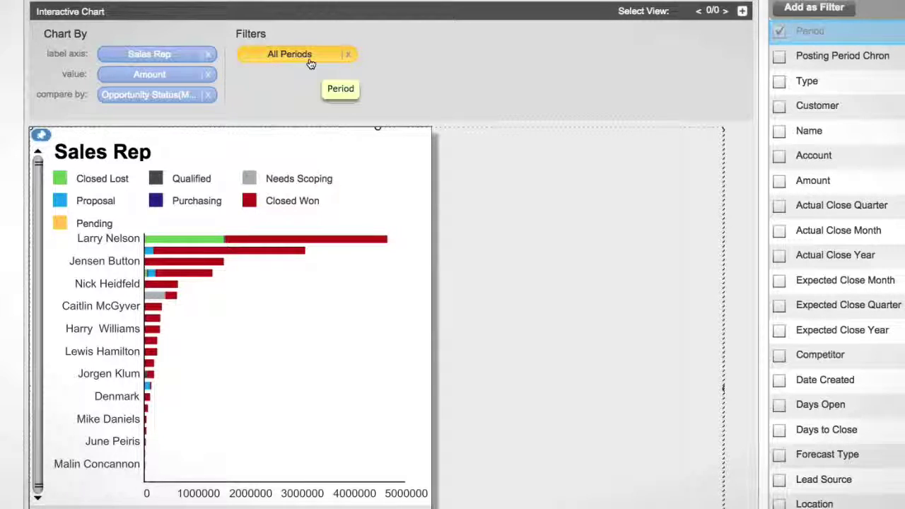
Filter the chart's Period to Oct, Nov and Dec 2014
click(309, 61)
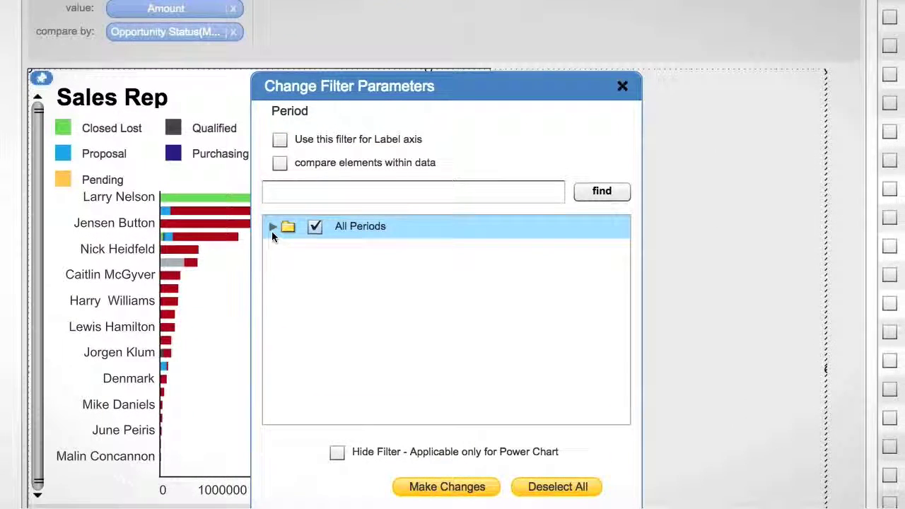
click(272, 227)
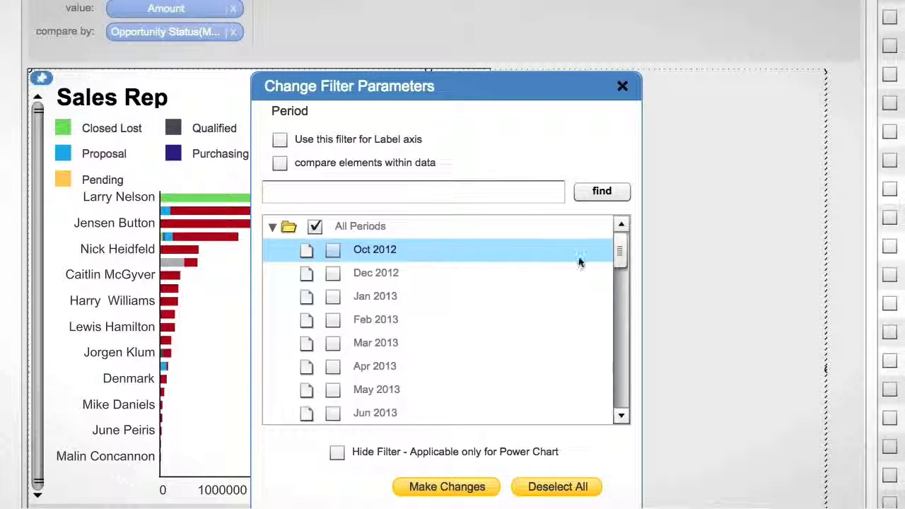
drag(619, 248, 601, 386)
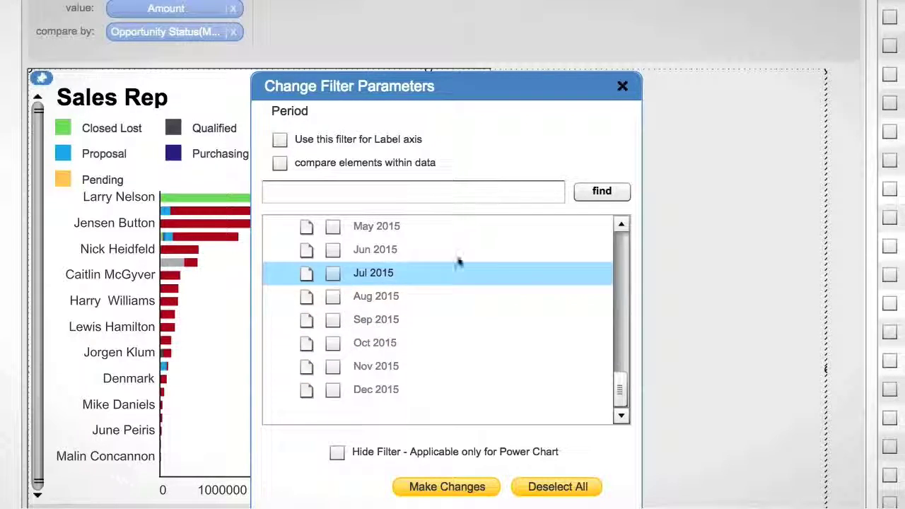
drag(619, 389, 620, 362)
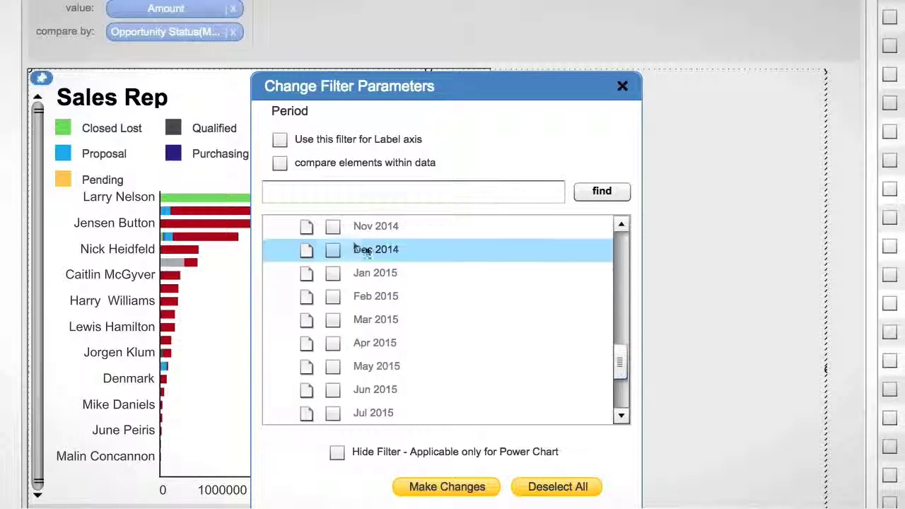
click(333, 249)
click(332, 226)
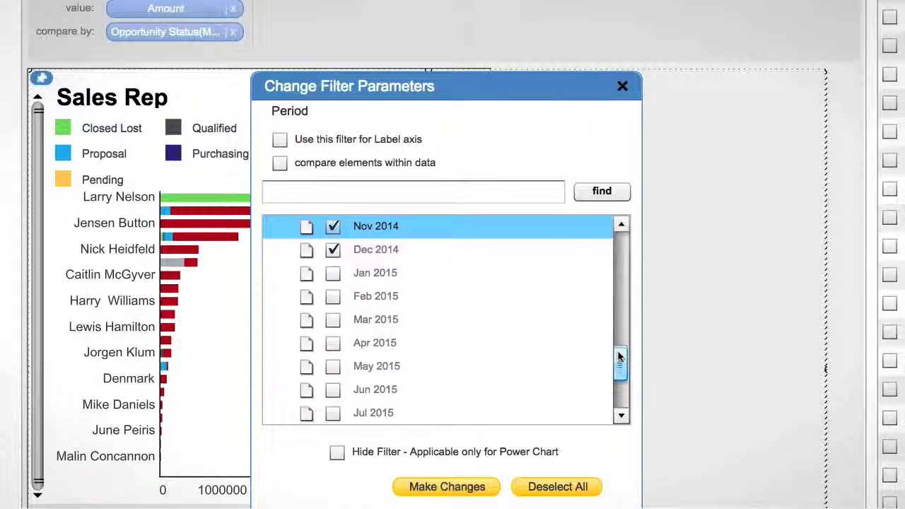
drag(620, 363, 620, 347)
click(332, 273)
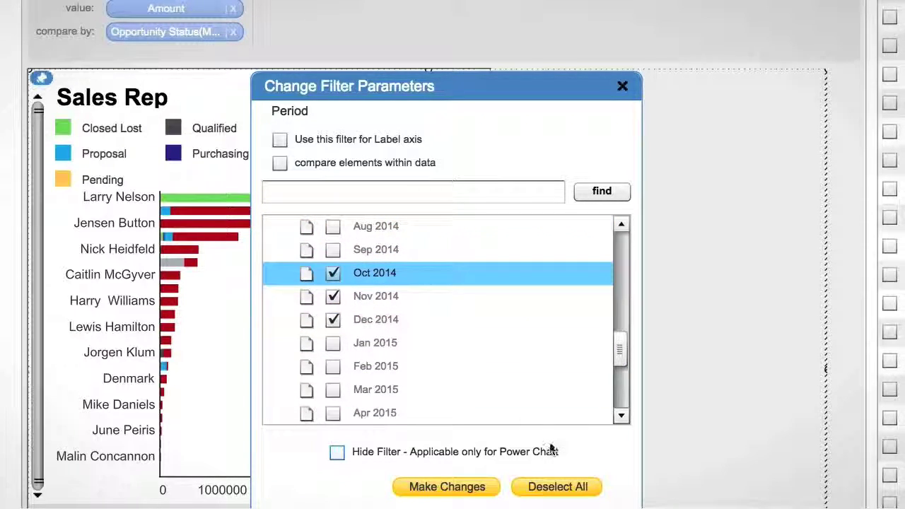
click(470, 487)
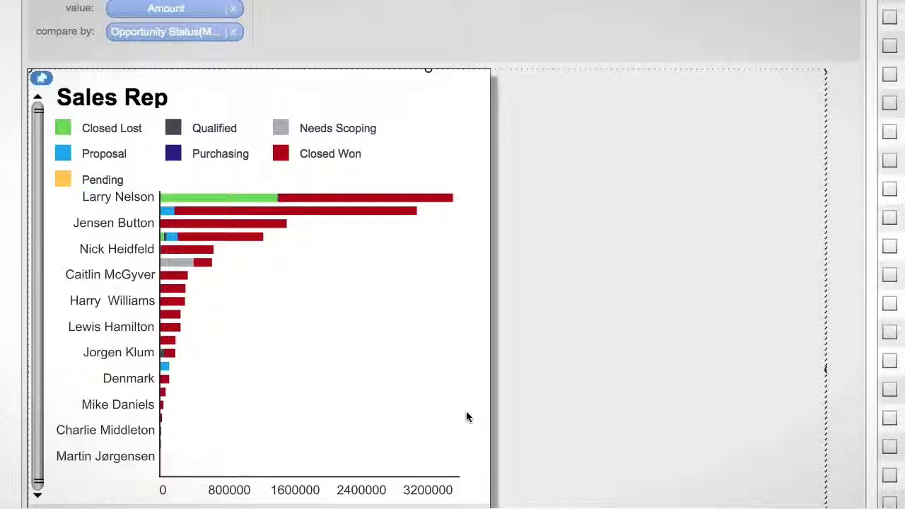
scroll(466, 410, down, 2)
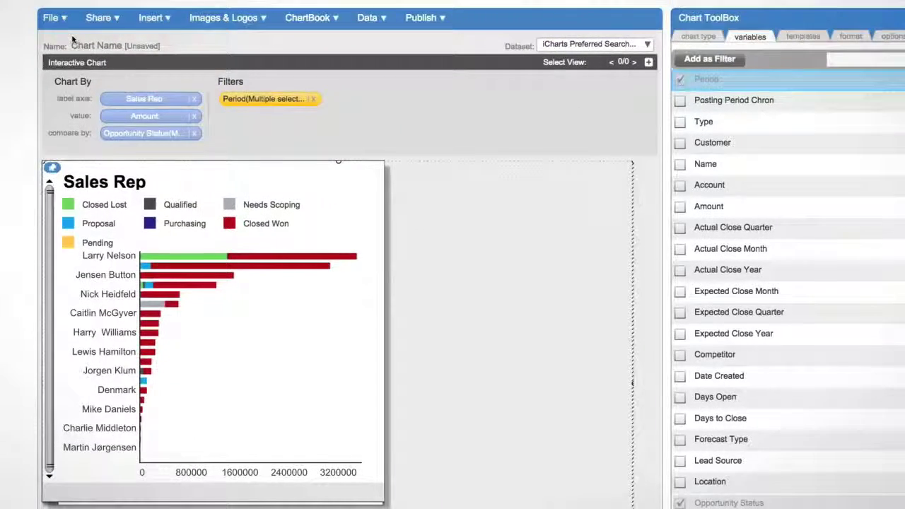
Save it as a new chart named 'Onboarding Chart', choosing Chart with Filters
click(57, 17)
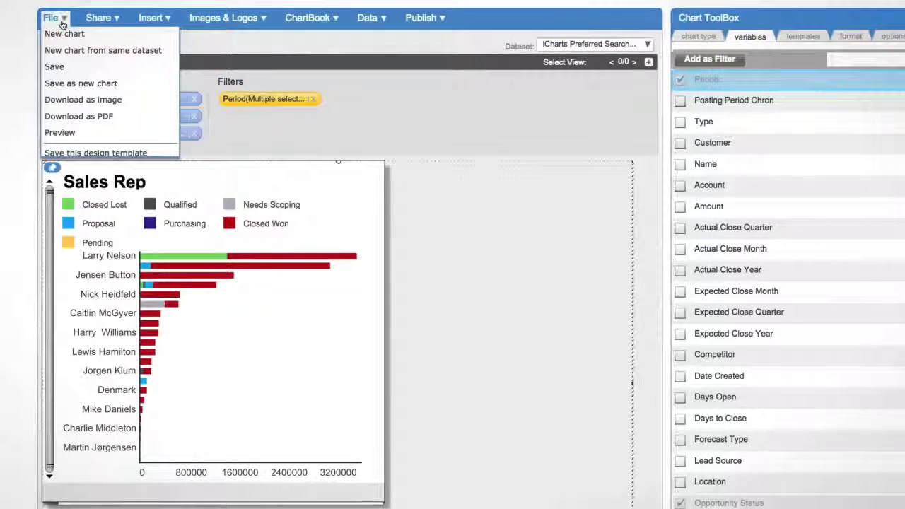
click(70, 67)
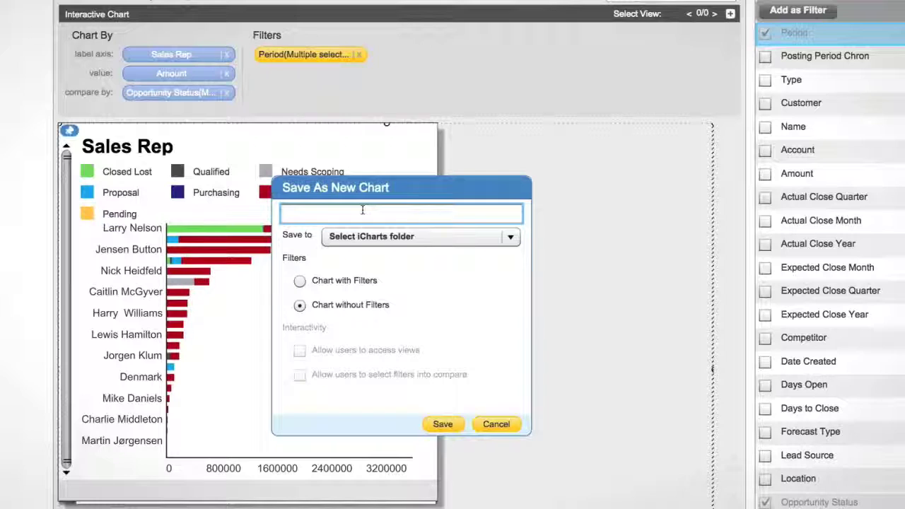
text(On)
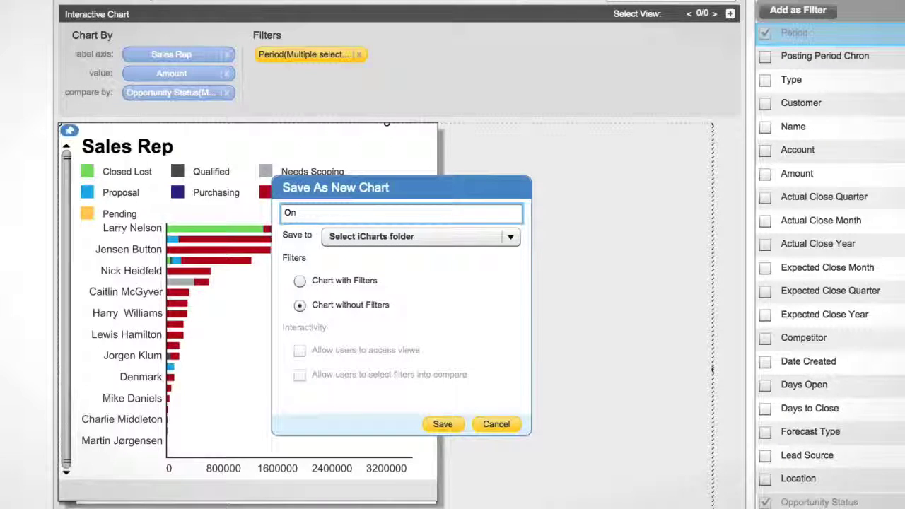
text(boardigng)
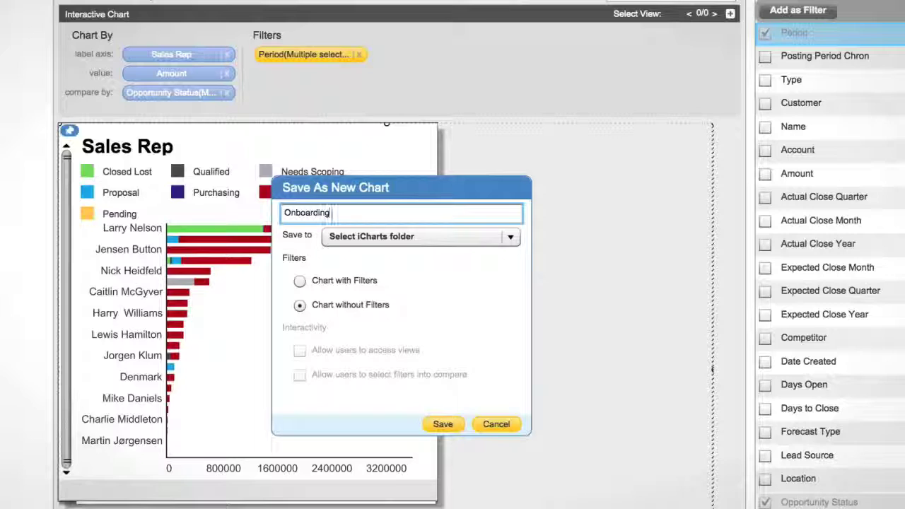
text( Chart)
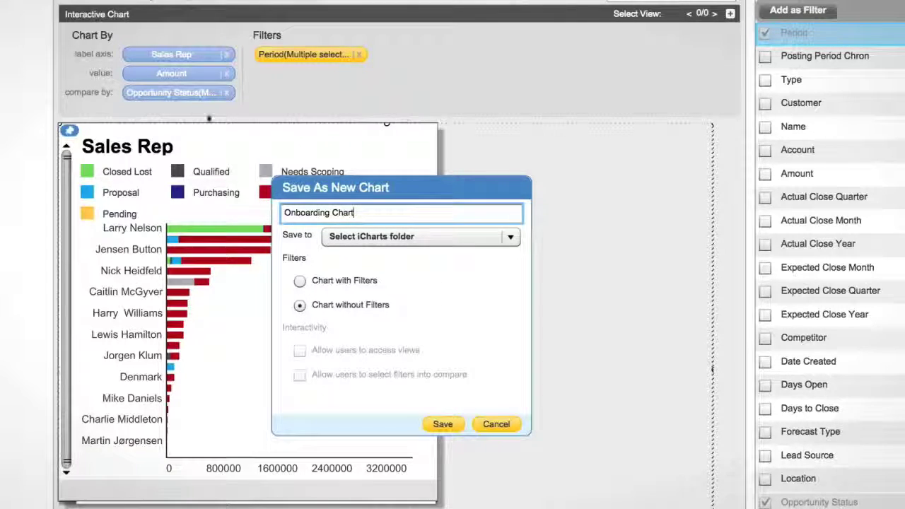
click(300, 280)
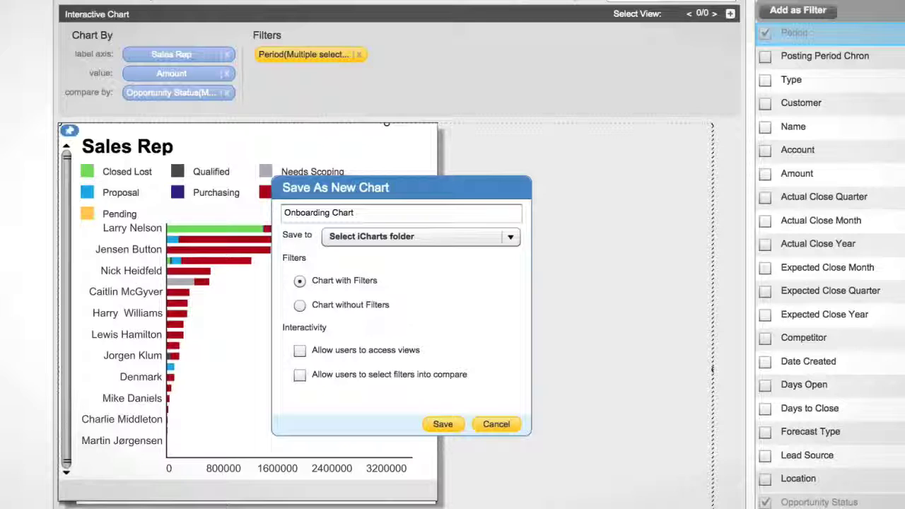
click(444, 424)
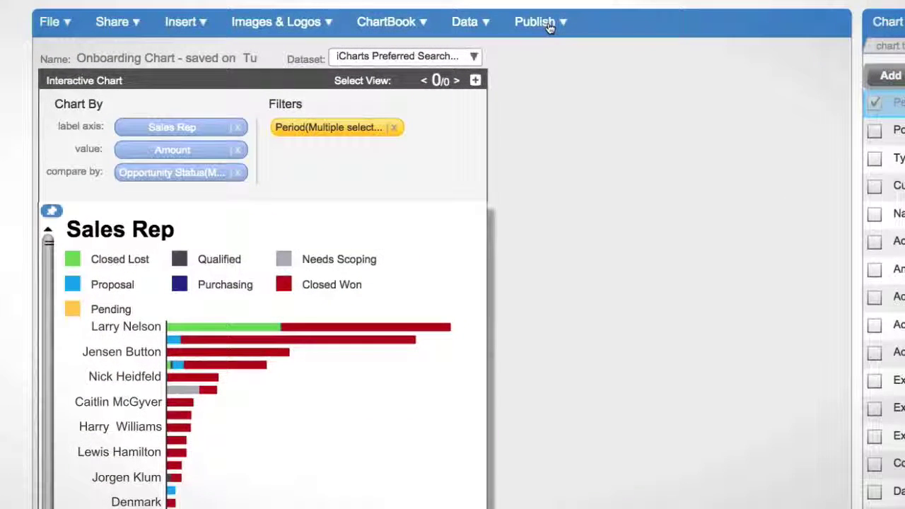
Publish Onboarding Chart to NetSuite into a new portlet named 'Onboarding portlet'
click(549, 26)
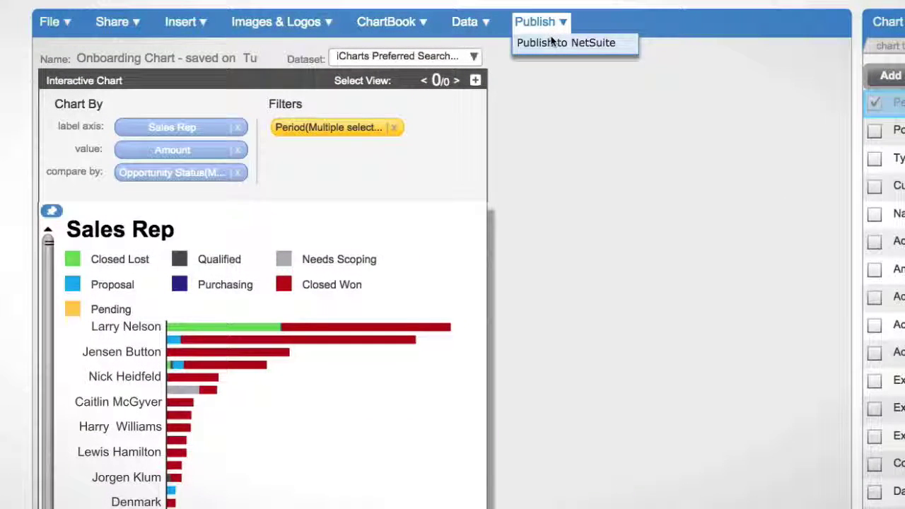
click(550, 41)
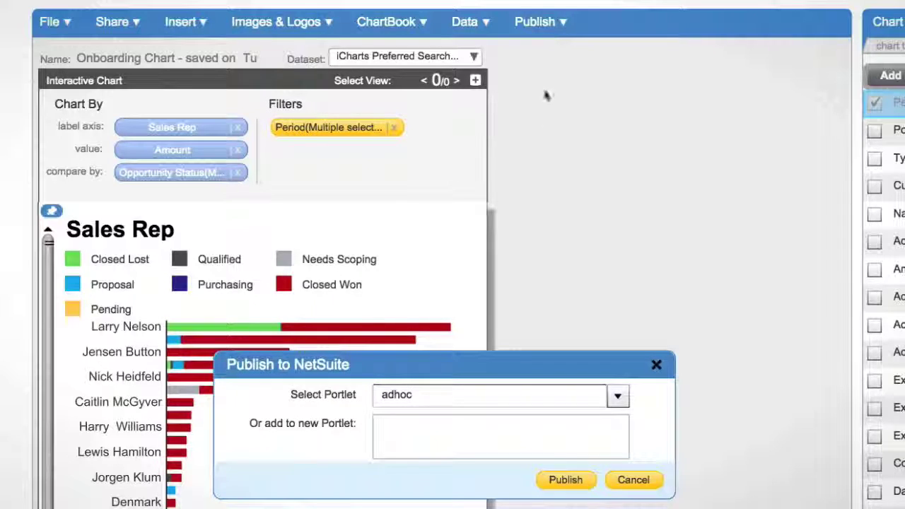
click(495, 449)
text(On)
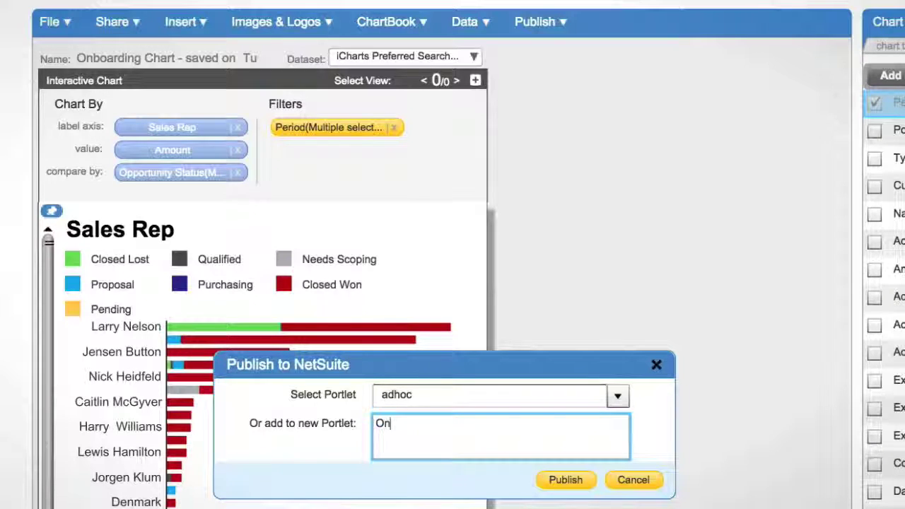
text(boarding portlet)
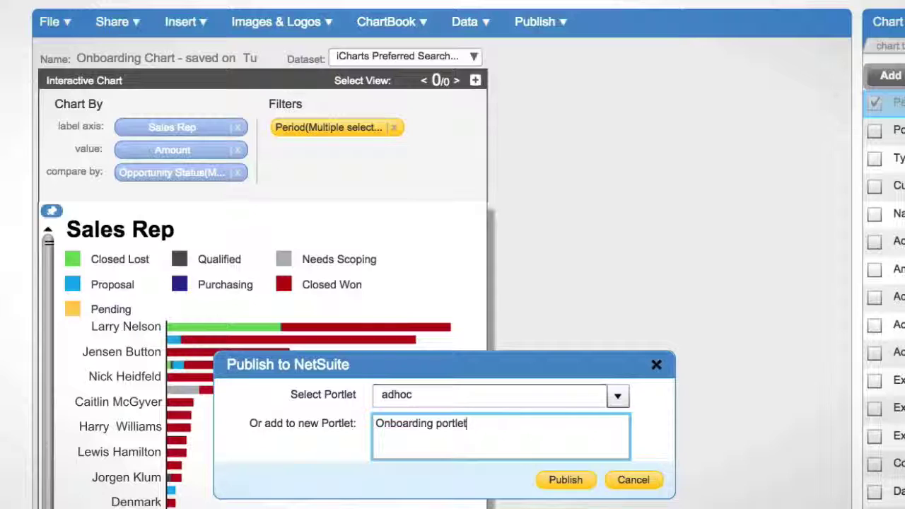
click(573, 481)
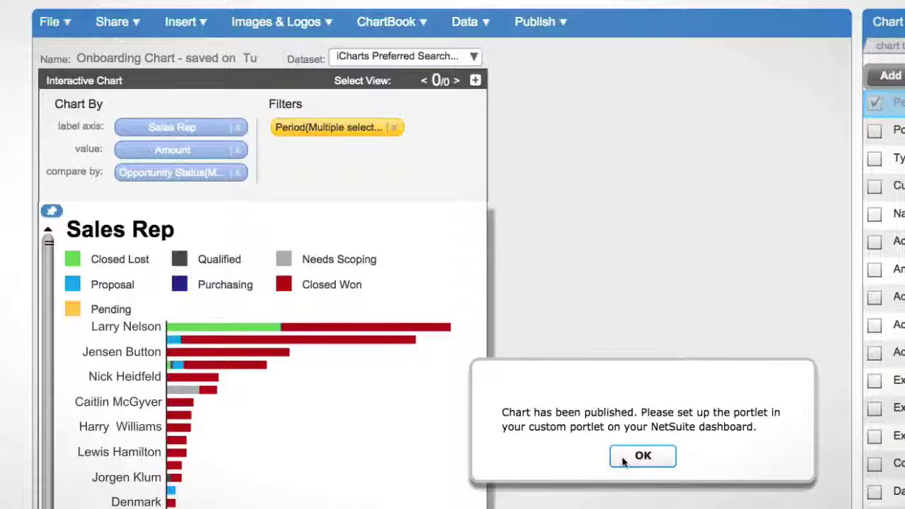
click(624, 459)
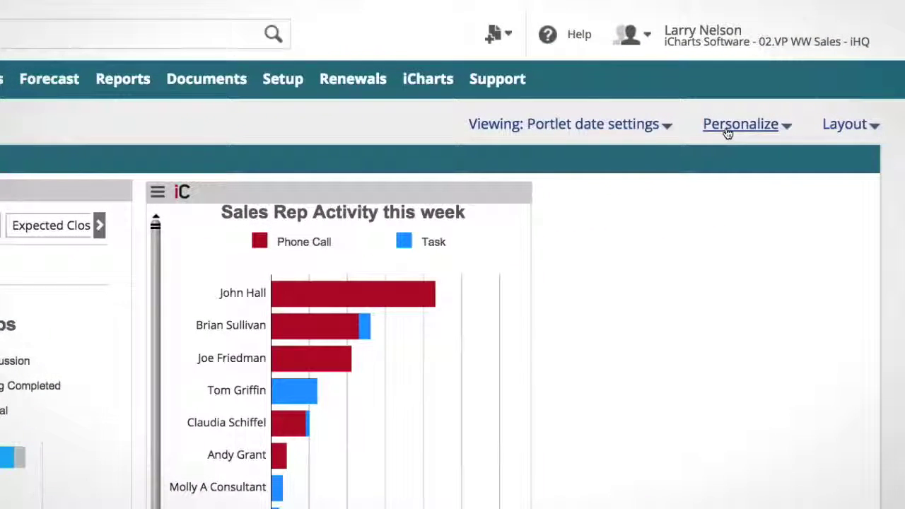
Add a custom portlet to the Home dashboard with Onboarding portlet as its source
click(735, 124)
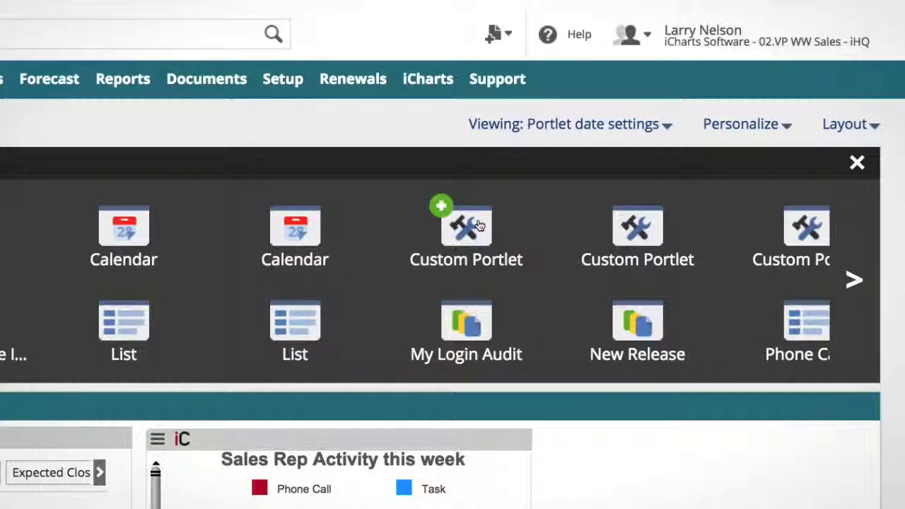
click(480, 225)
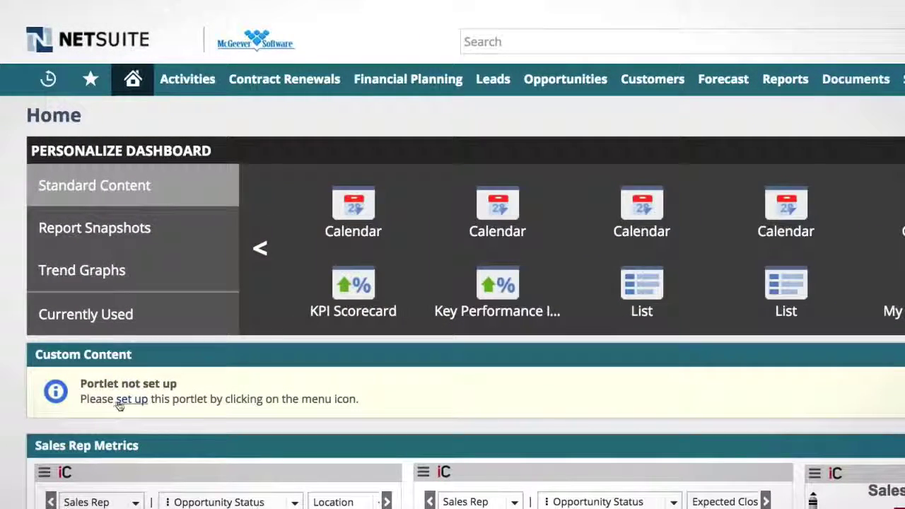
click(131, 398)
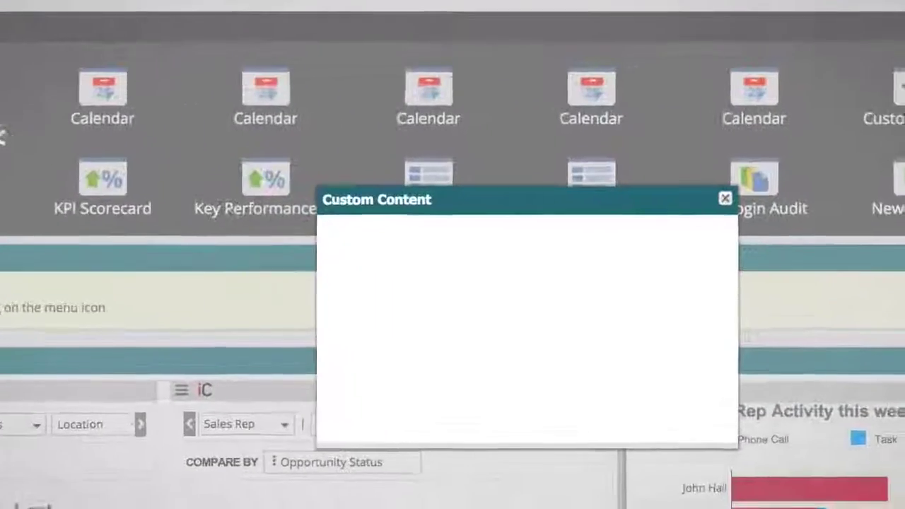
click(781, 405)
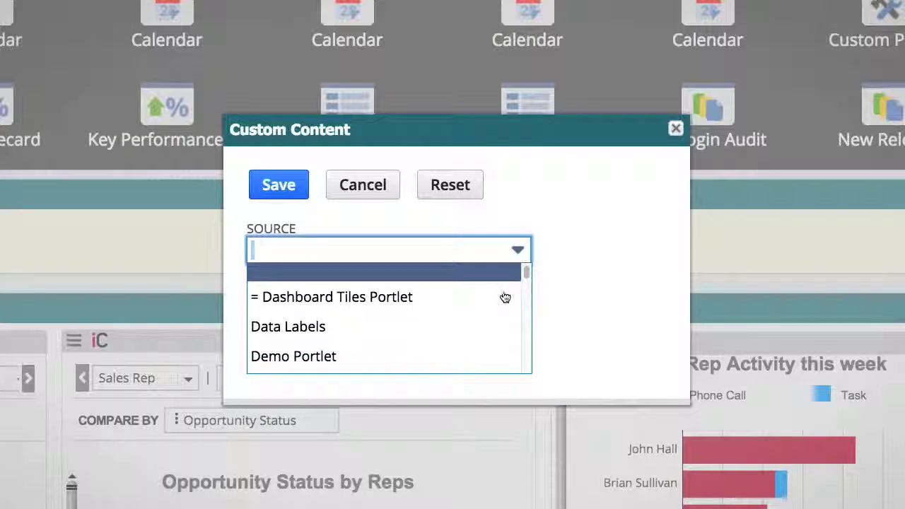
scroll(505, 297, down, 8)
scroll(503, 296, down, 3)
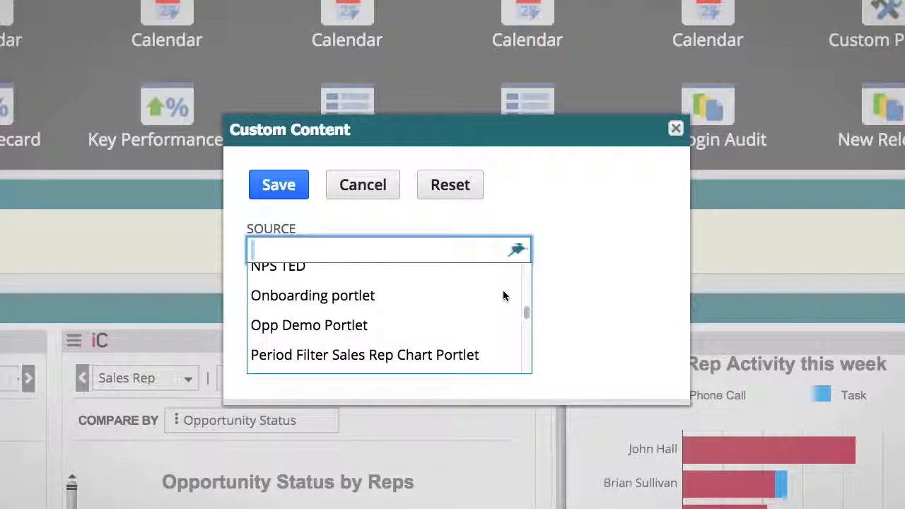
click(479, 302)
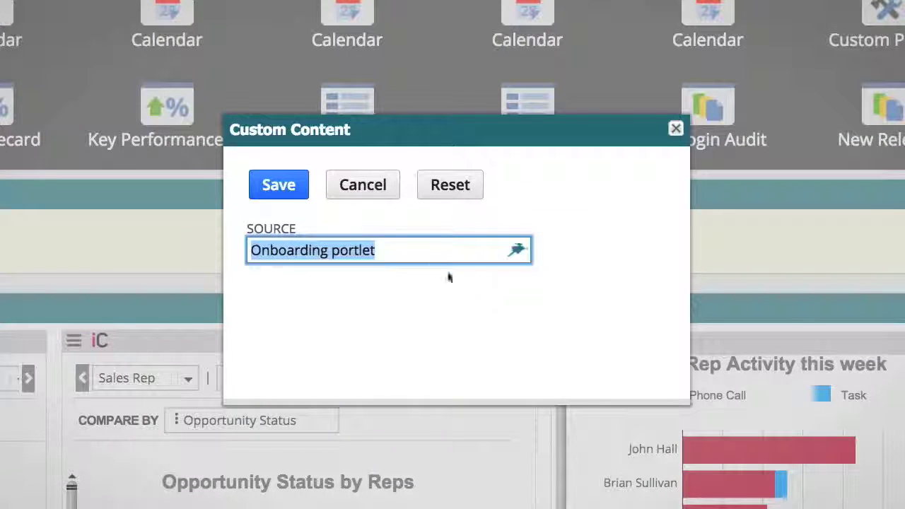
click(297, 188)
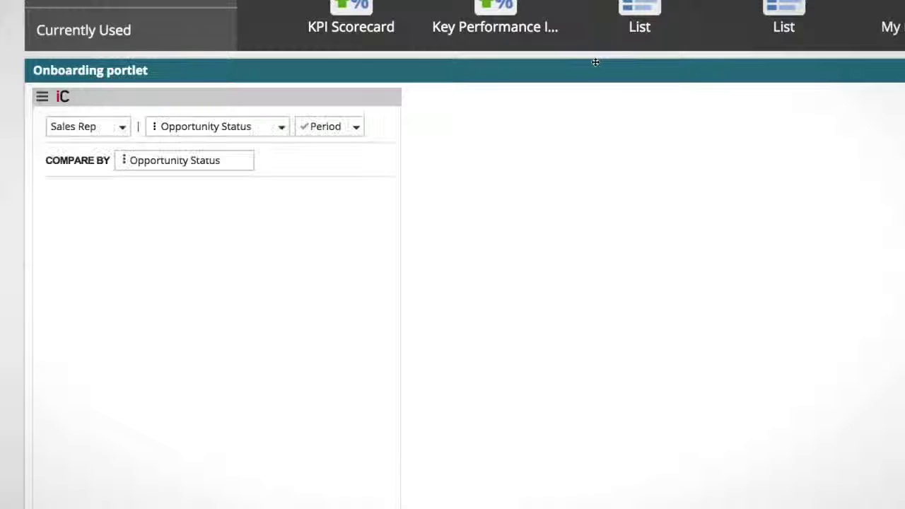
scroll(298, 340, down, 2)
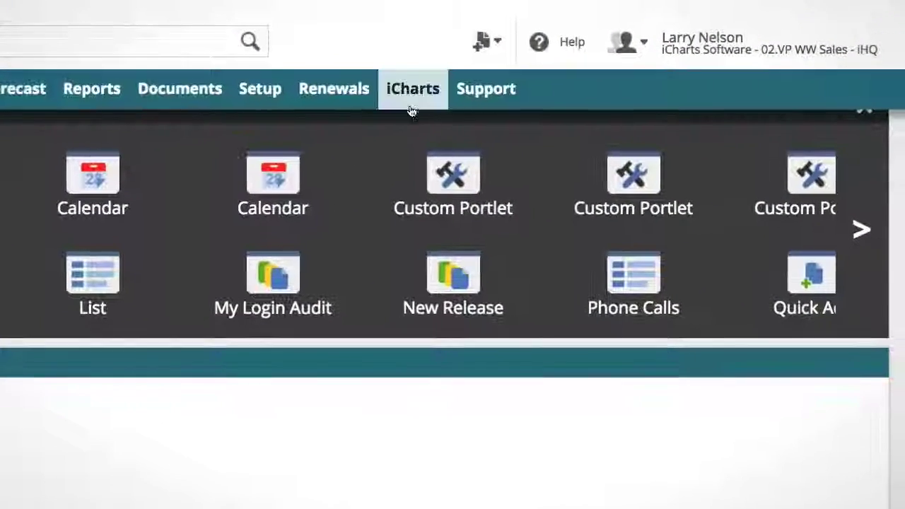
click(415, 97)
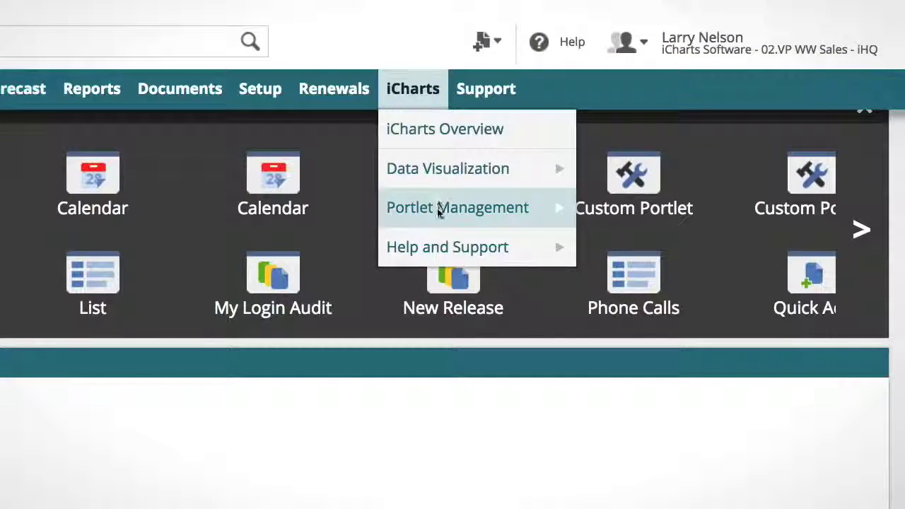
mouse_move(438, 240)
click(598, 246)
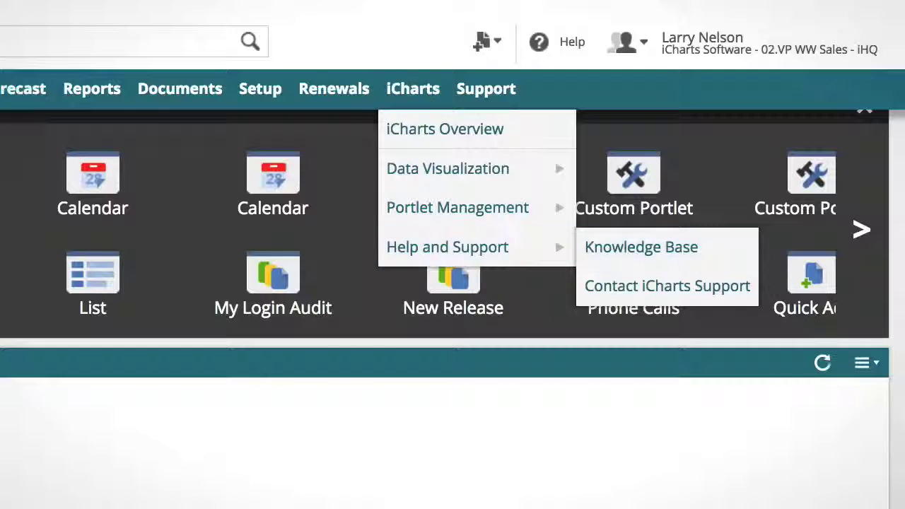